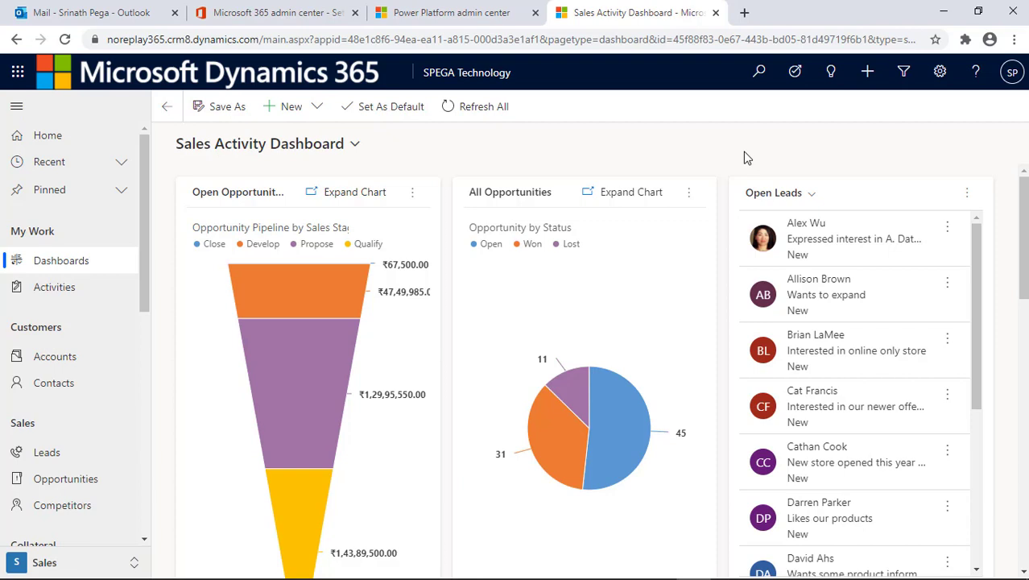
- Create and save a new contact with the person's first name, last name and email address, then begin another
{"action": "left_click", "coordinate": [58, 390]}
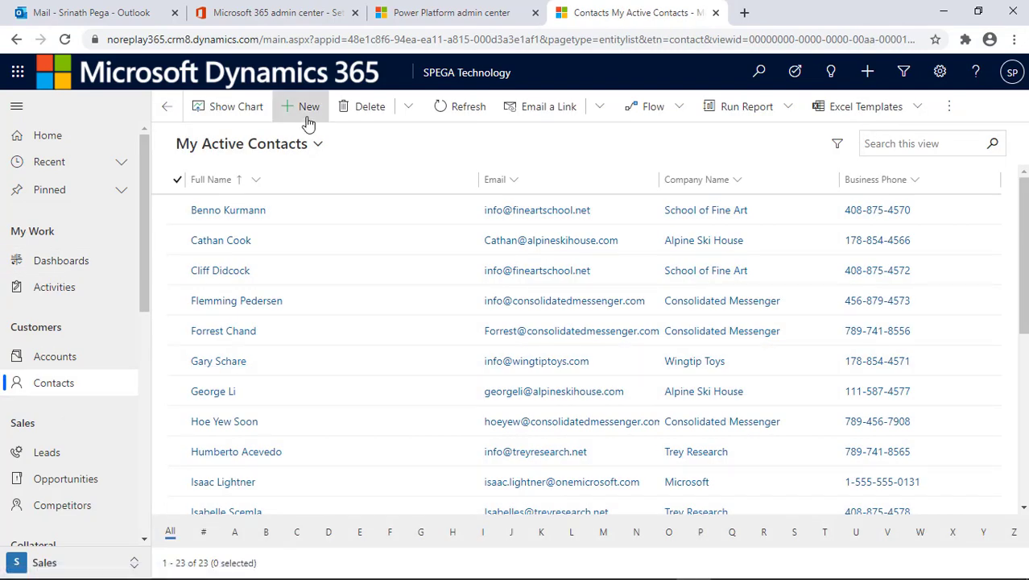
{"action": "left_click", "coordinate": [307, 113]}
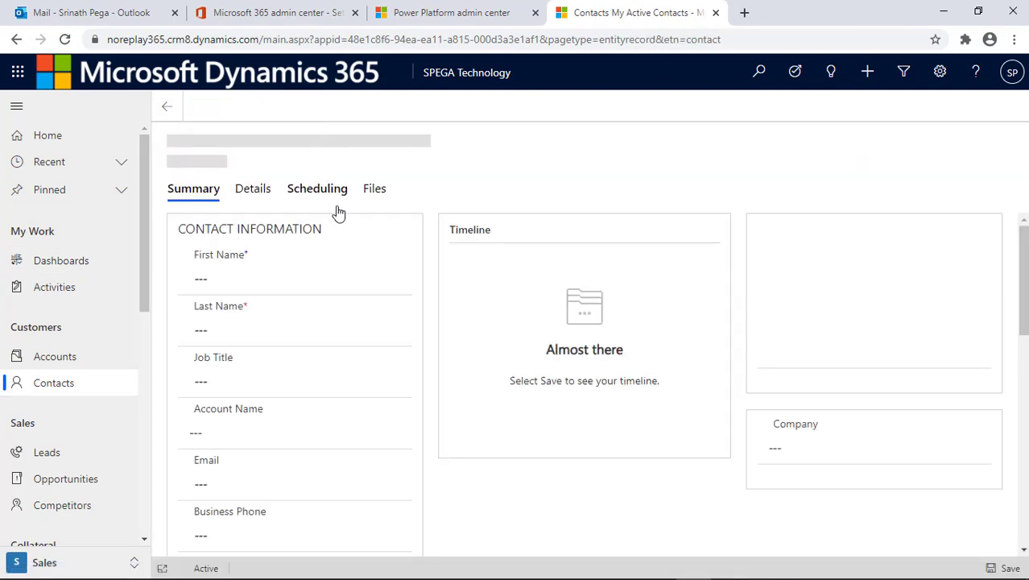
{"action": "left_click", "coordinate": [262, 271]}
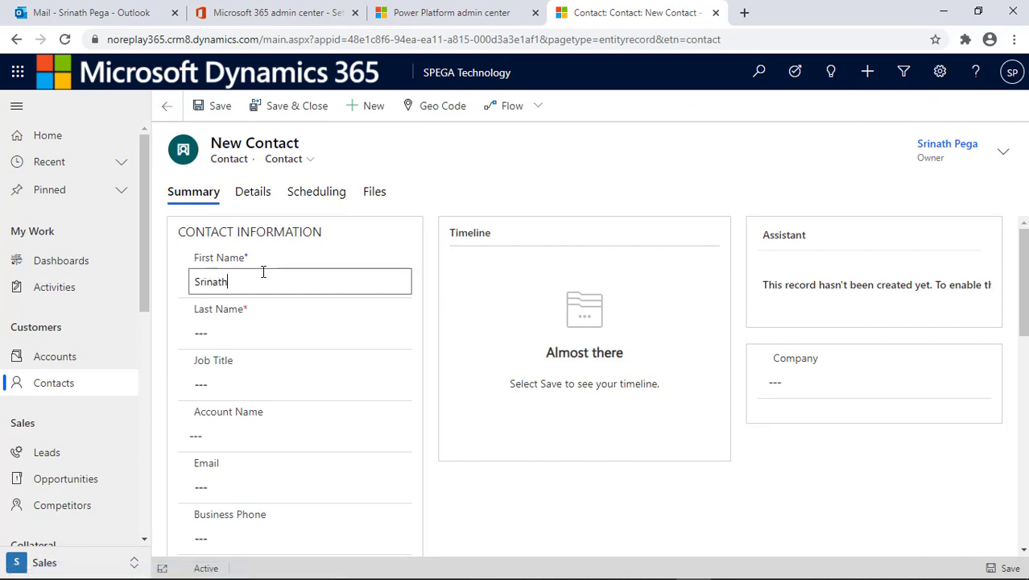
{"action": "left_click", "coordinate": [250, 330]}
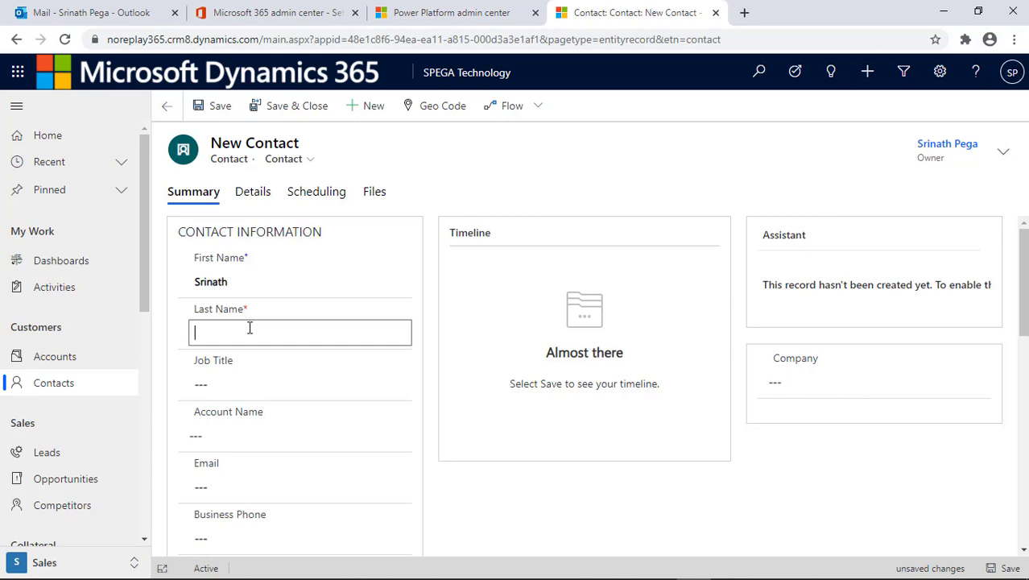
{"action": "left_click", "coordinate": [226, 486]}
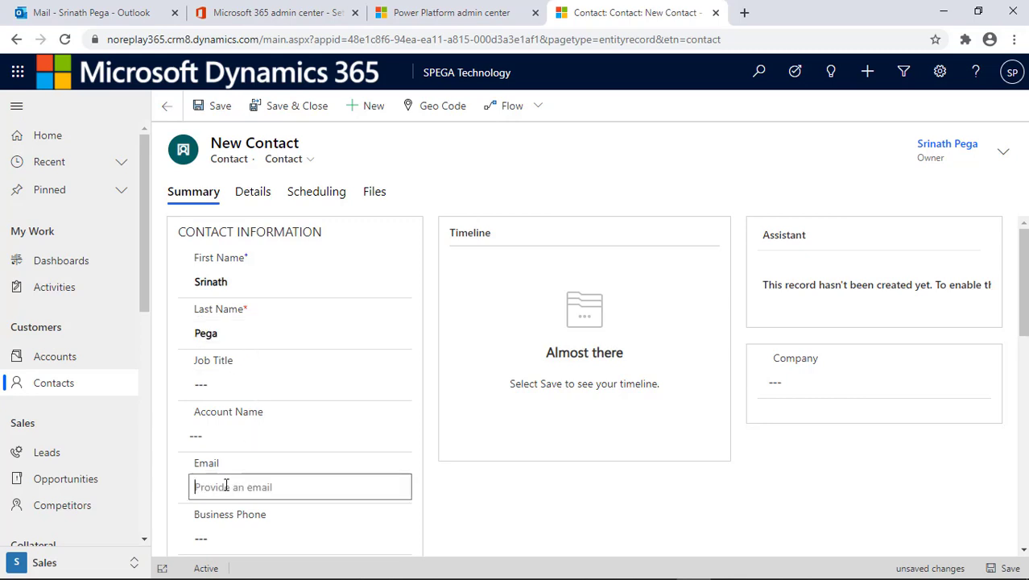
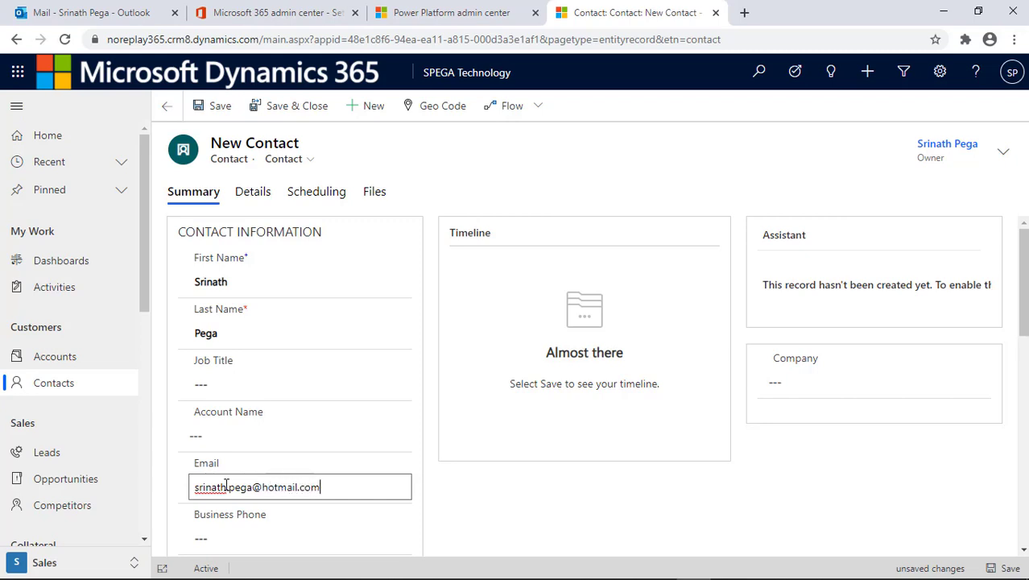
{"action": "left_click", "coordinate": [302, 111]}
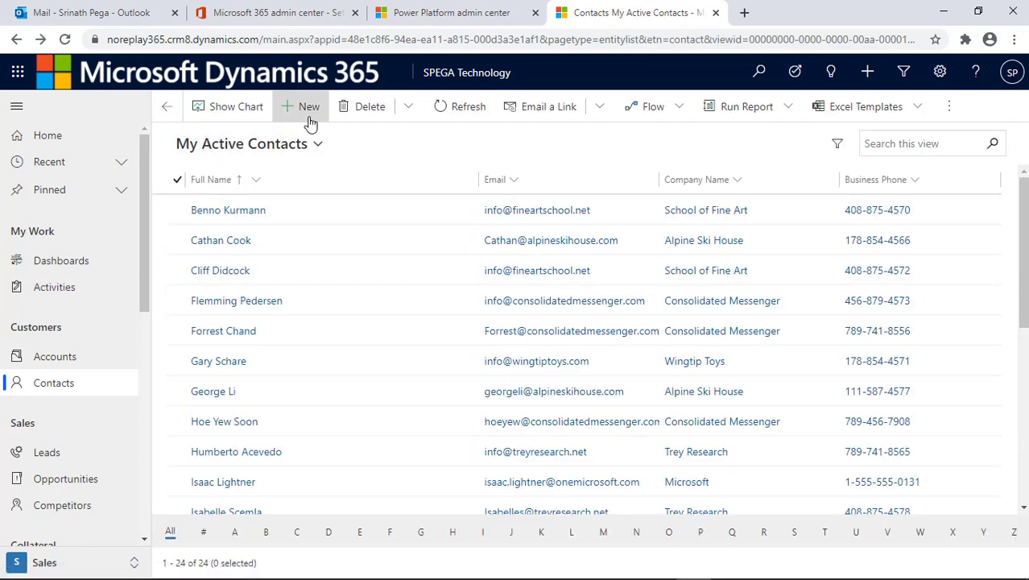
{"action": "left_click", "coordinate": [310, 119]}
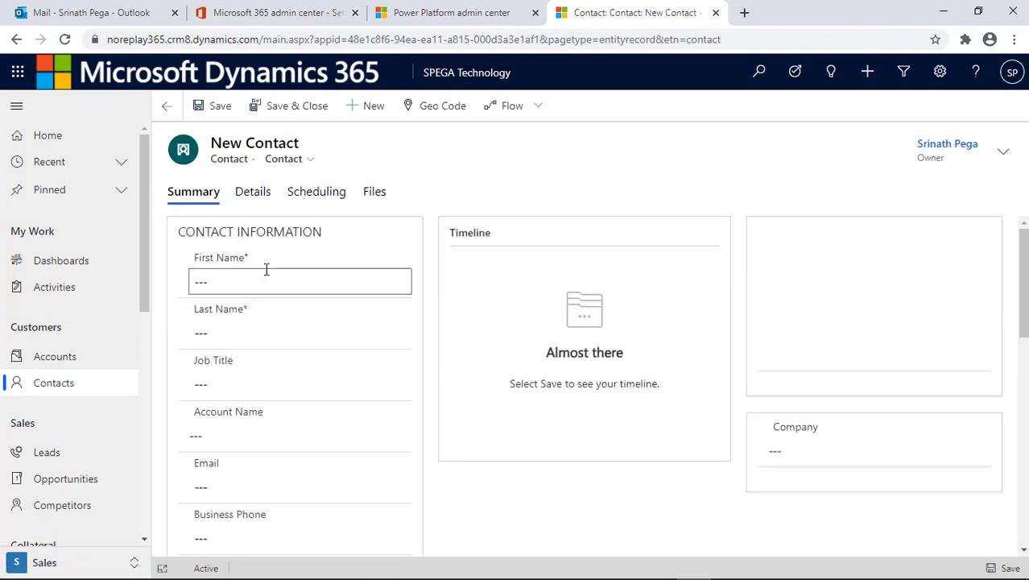
- Fill in the second contact's first name, last name and email address, then save and close it
{"action": "left_click", "coordinate": [241, 282]}
{"action": "key", "text": "Tab"}
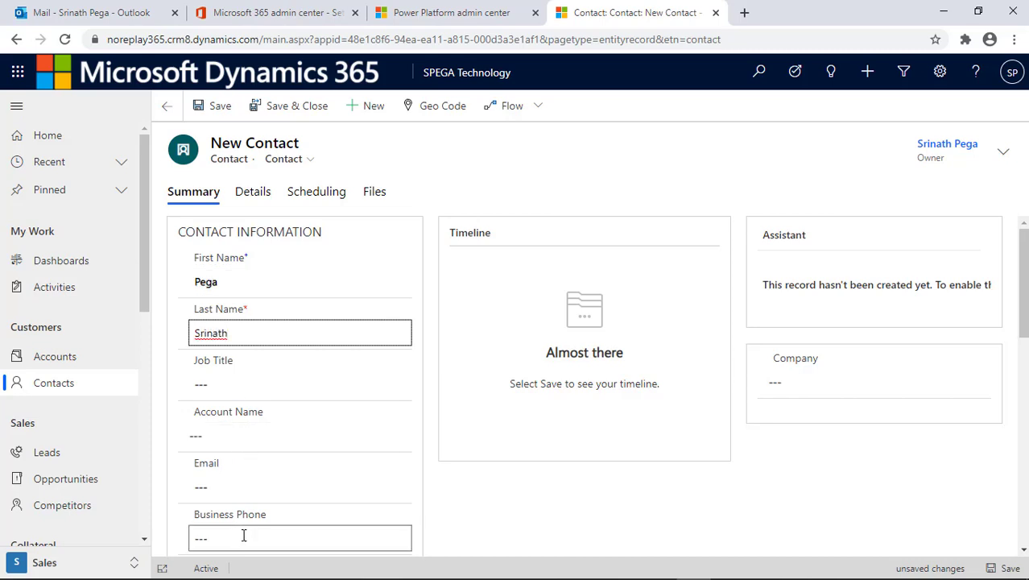
{"action": "left_click", "coordinate": [240, 485]}
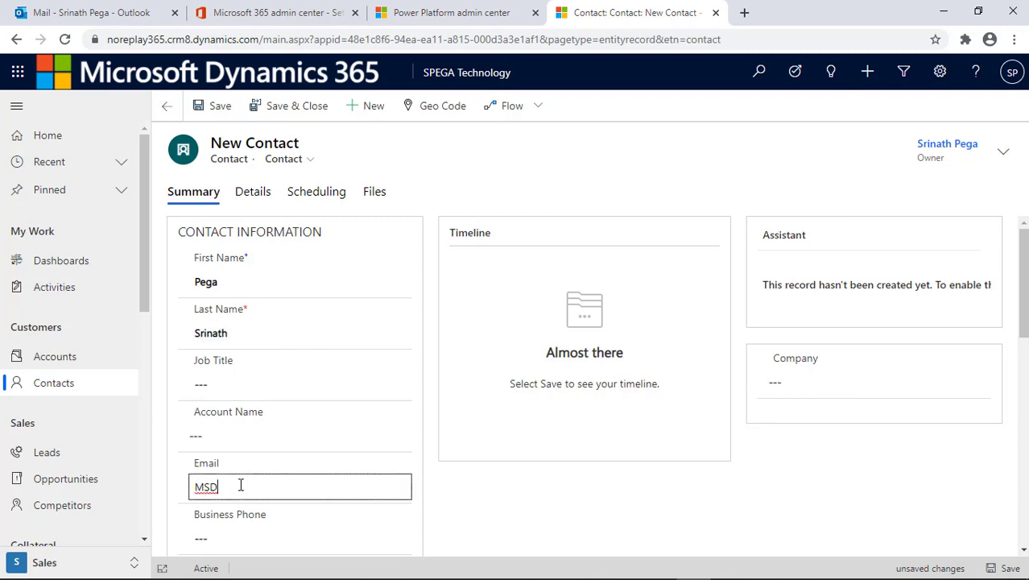
{"action": "left_click", "coordinate": [282, 106]}
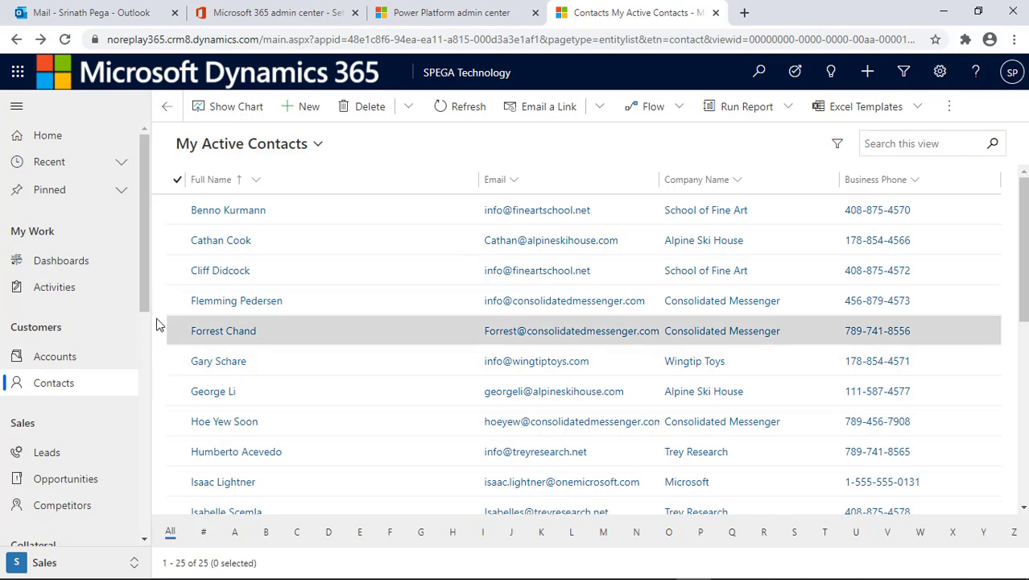
- Start a new marketing list named 'laptop Selling Marketing List'
{"action": "scroll", "coordinate": [108, 460], "scroll_direction": "down", "scroll_amount": 4}
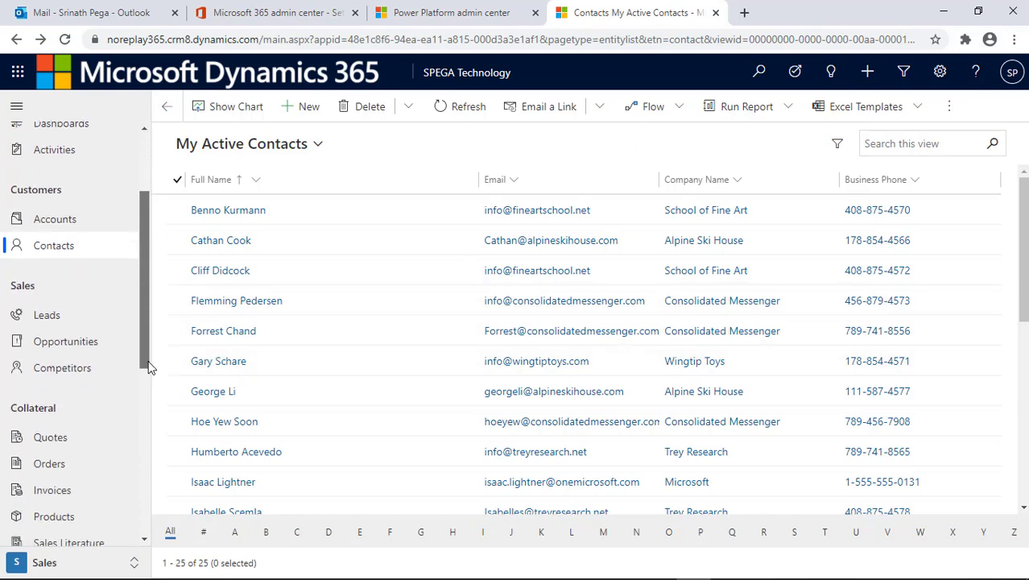
{"action": "left_click", "coordinate": [109, 460]}
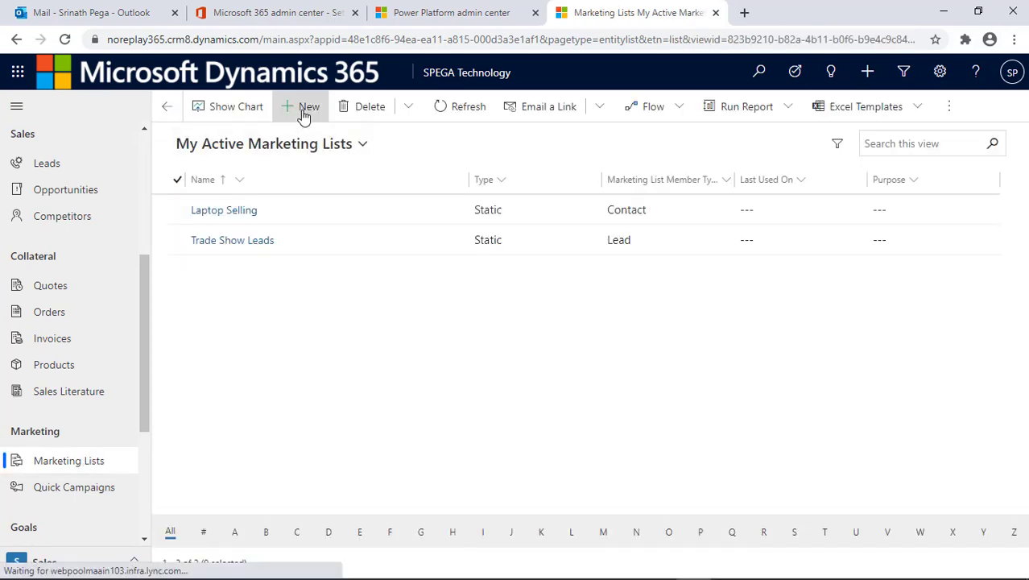
{"action": "left_click", "coordinate": [306, 113]}
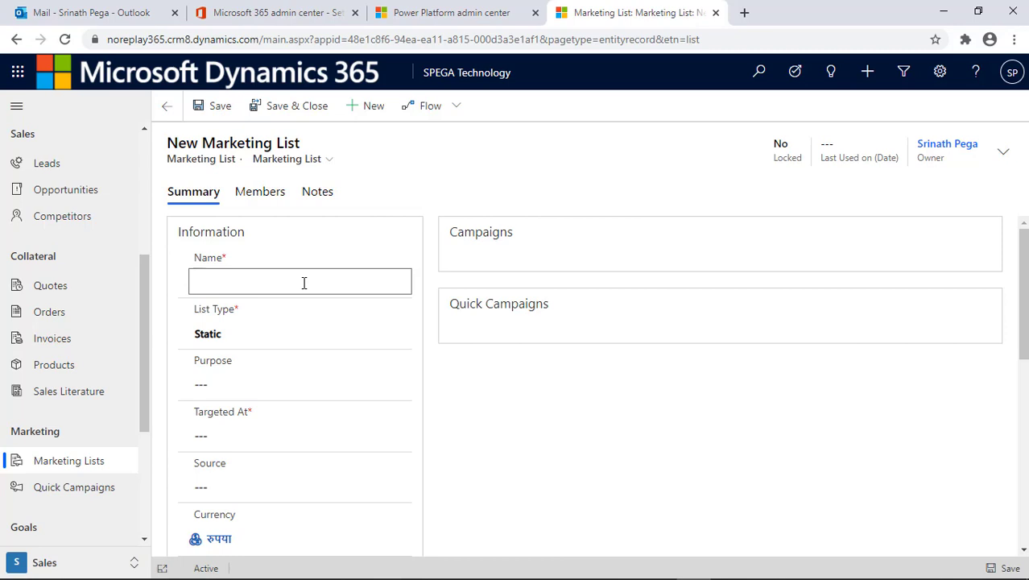
{"action": "type", "text": "laptop Selling Mark"}
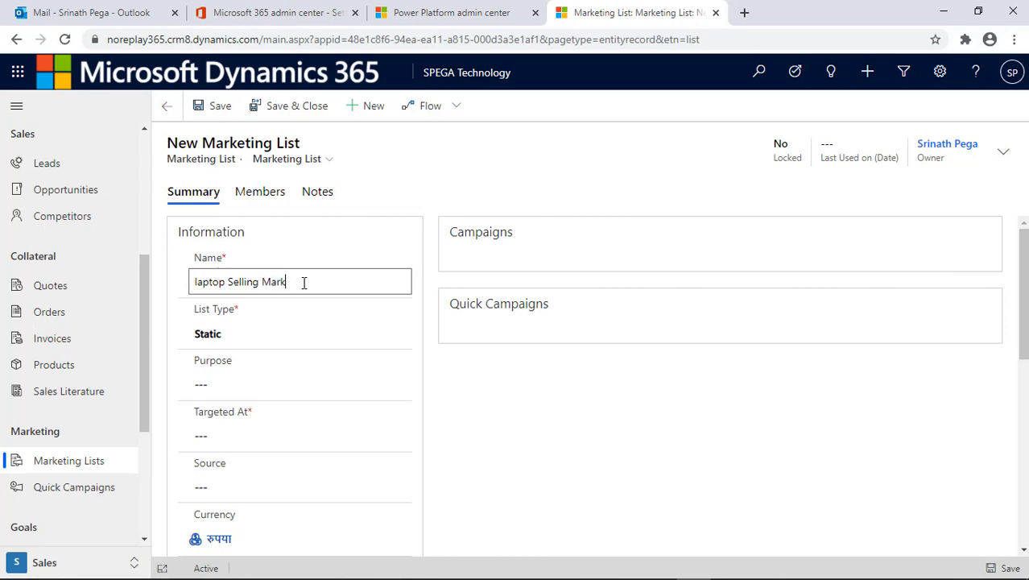
{"action": "type", "text": "eting List"}
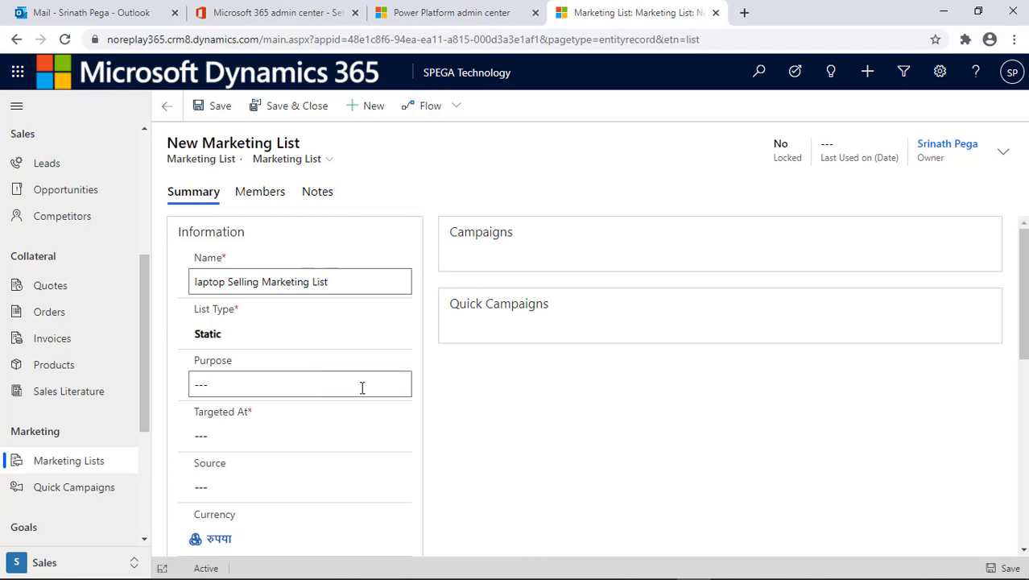
- Set the list's Targeted At to Contact and save it
{"action": "left_click", "coordinate": [361, 385]}
{"action": "scroll", "coordinate": [355, 390], "scroll_direction": "down", "scroll_amount": 1}
{"action": "left_click", "coordinate": [352, 397]}
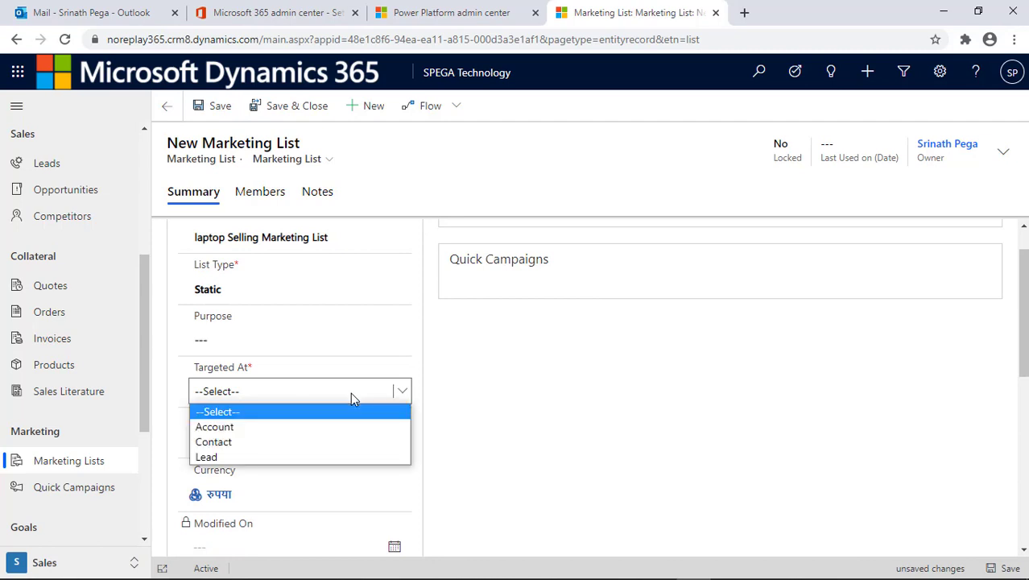
{"action": "left_click", "coordinate": [324, 442]}
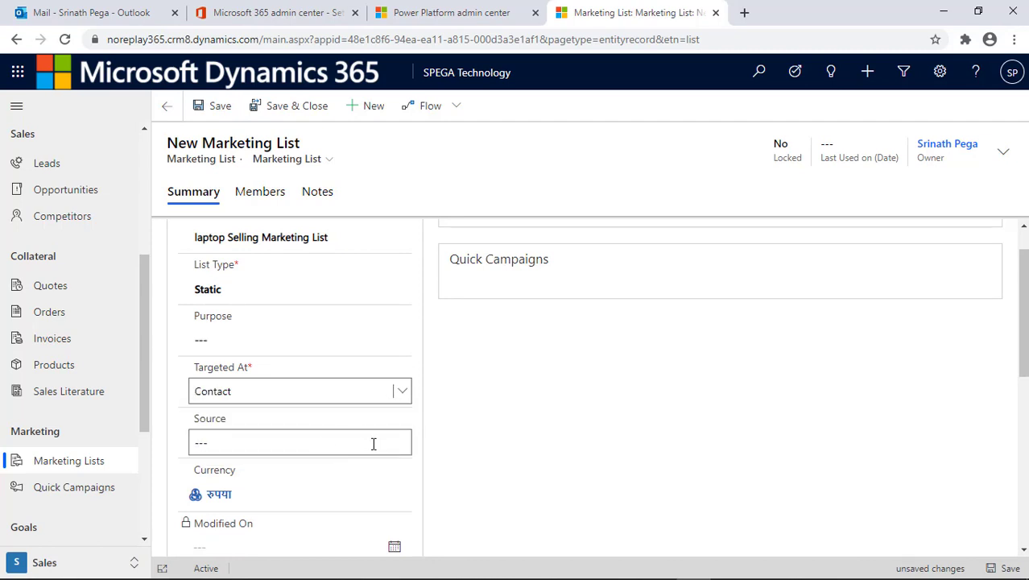
{"action": "left_click", "coordinate": [373, 443]}
{"action": "scroll", "coordinate": [465, 430], "scroll_direction": "down", "scroll_amount": 2}
{"action": "scroll", "coordinate": [465, 430], "scroll_direction": "up", "scroll_amount": 3}
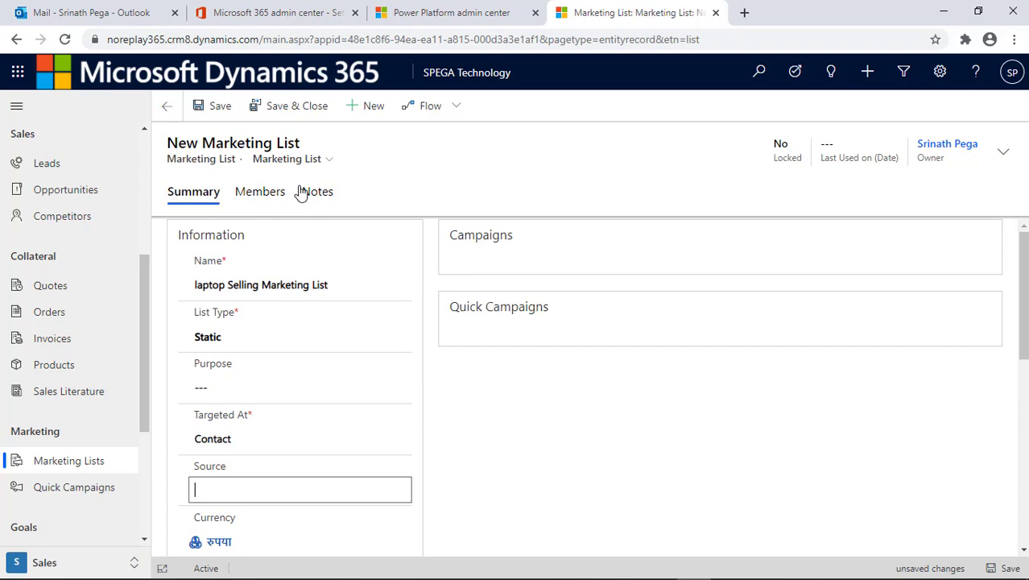
{"action": "left_click", "coordinate": [211, 106]}
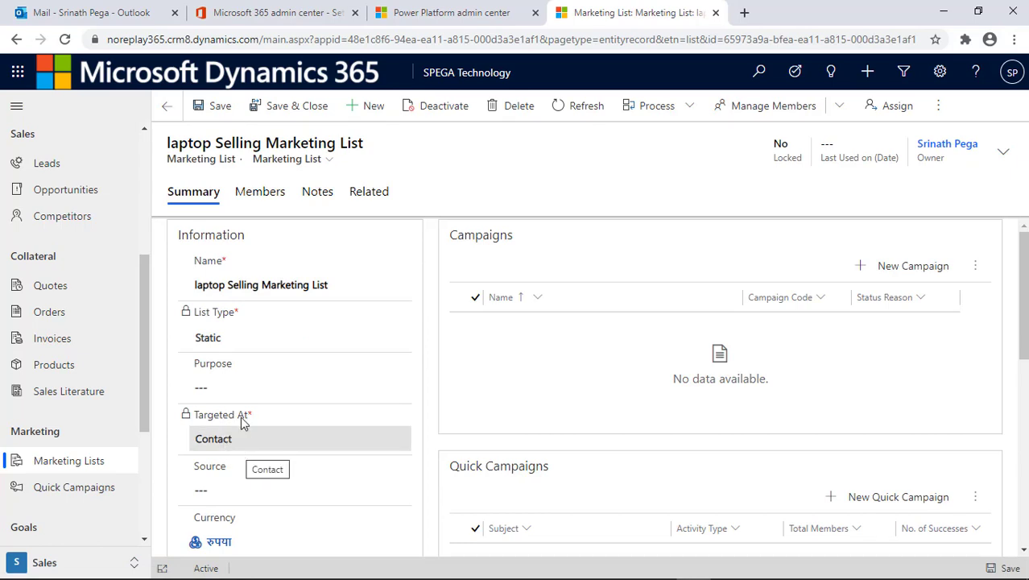
{"action": "left_click", "coordinate": [262, 193]}
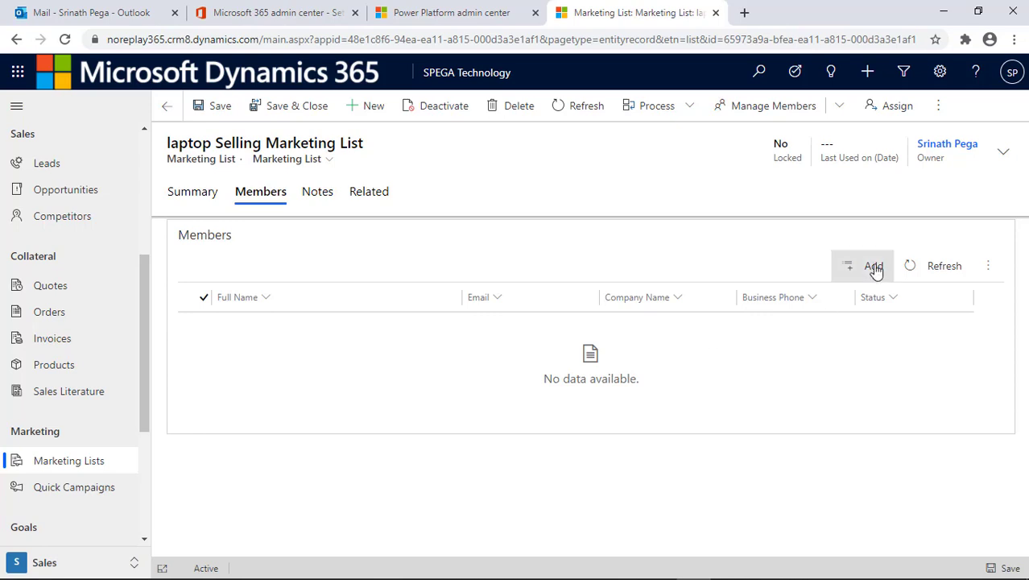
- Search by the contact name and add both matching contacts as marketing list members
{"action": "left_click", "coordinate": [874, 266]}
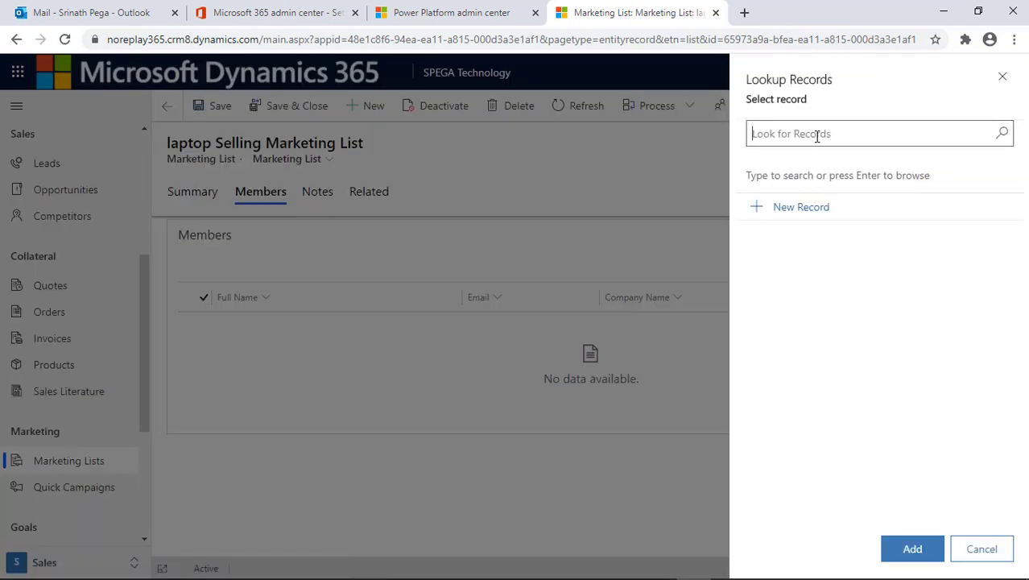
{"action": "type", "text": "srinath"}
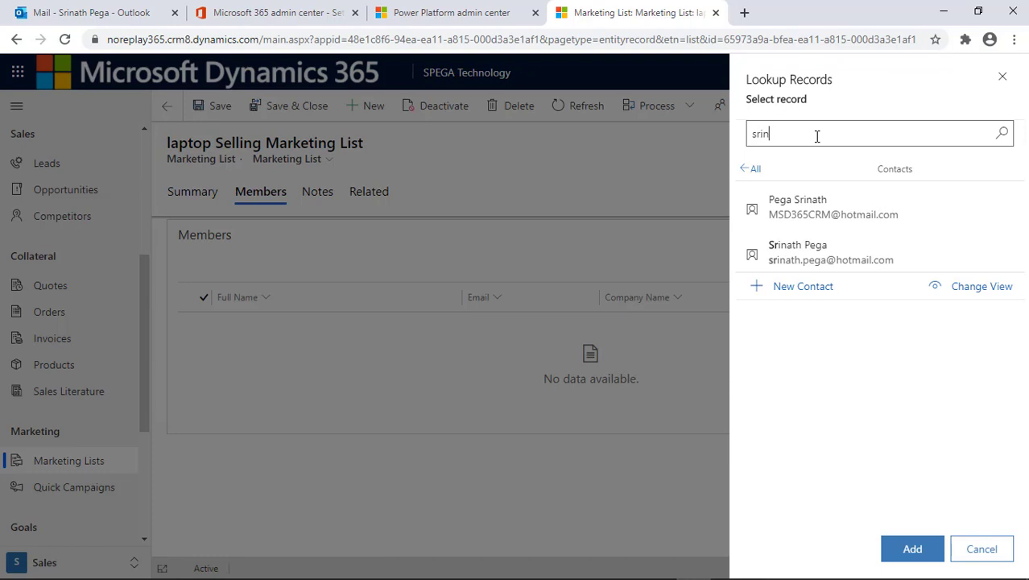
{"action": "left_click", "coordinate": [836, 207]}
{"action": "left_click", "coordinate": [850, 252]}
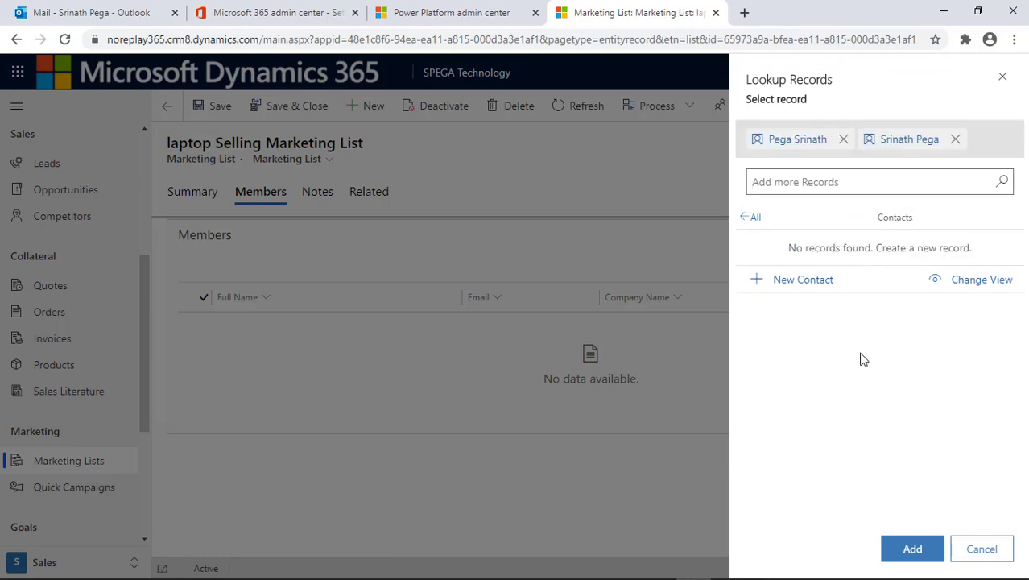
{"action": "left_click", "coordinate": [911, 546]}
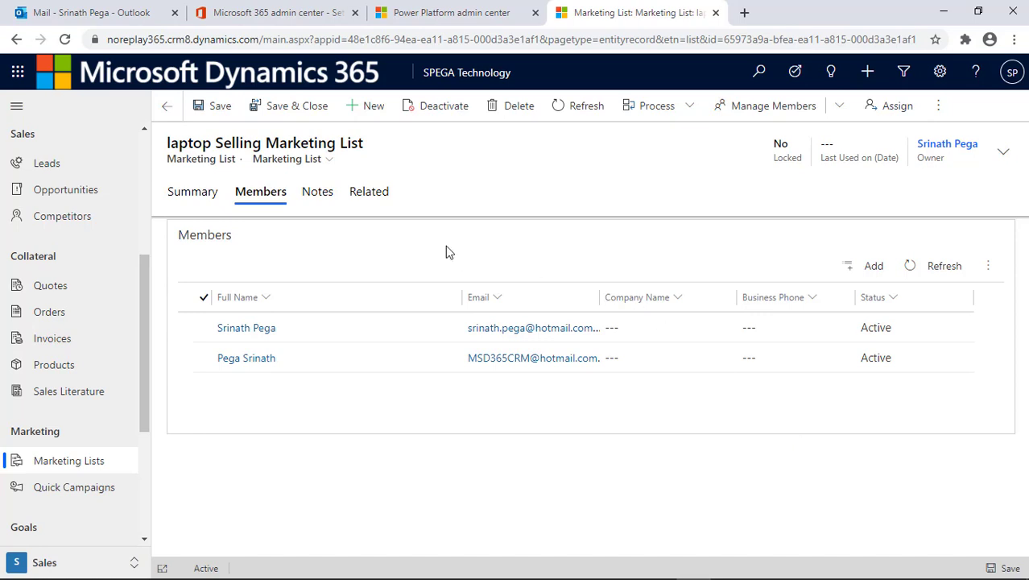
{"action": "left_click", "coordinate": [208, 199]}
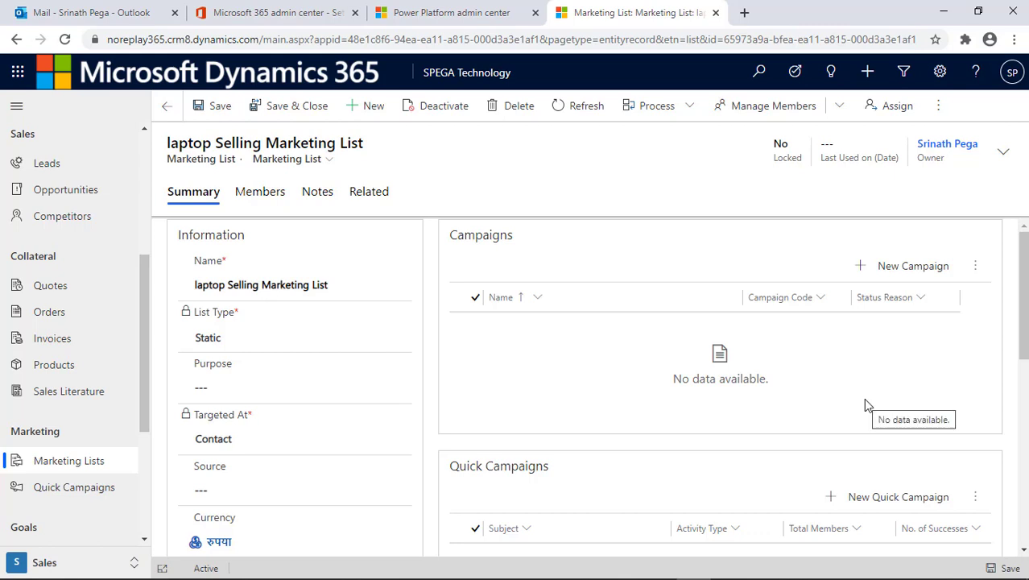
- Create a campaign from the list's Summary named 'Laptop Selling Campaign' and save it
{"action": "left_click", "coordinate": [901, 275]}
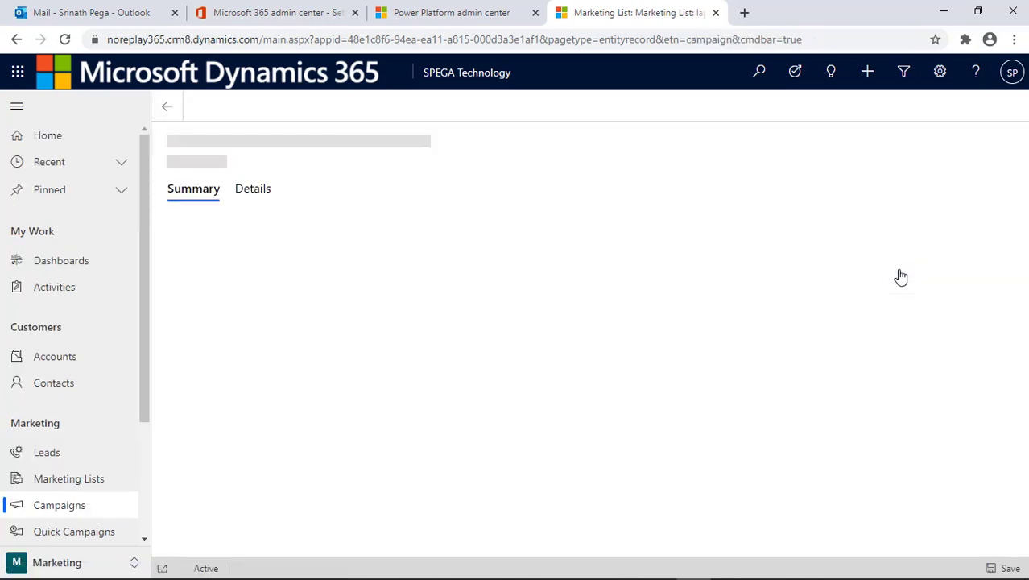
{"action": "type", "text": "L"}
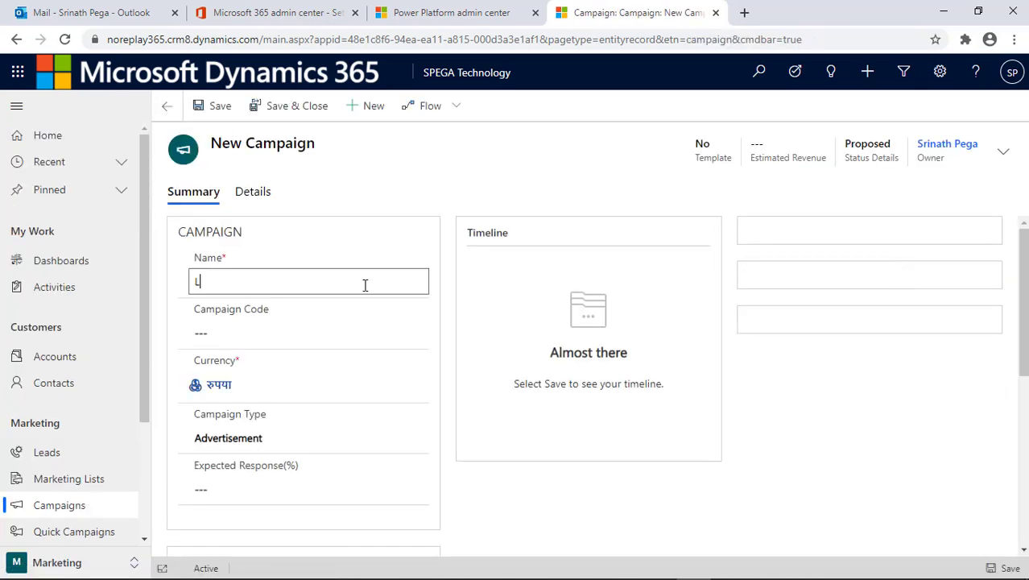
{"action": "type", "text": "aptop Selling Camp"}
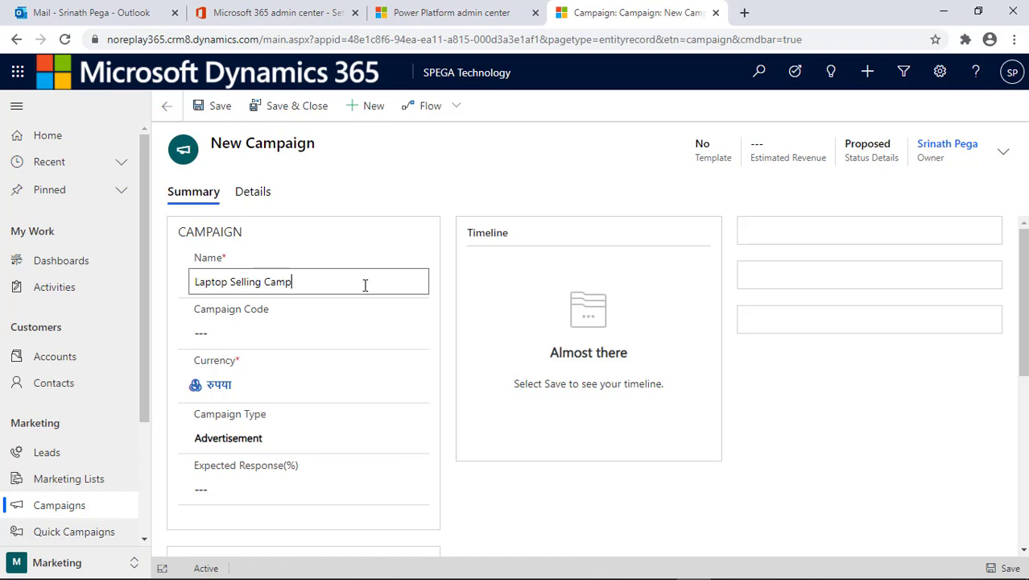
{"action": "type", "text": "aign"}
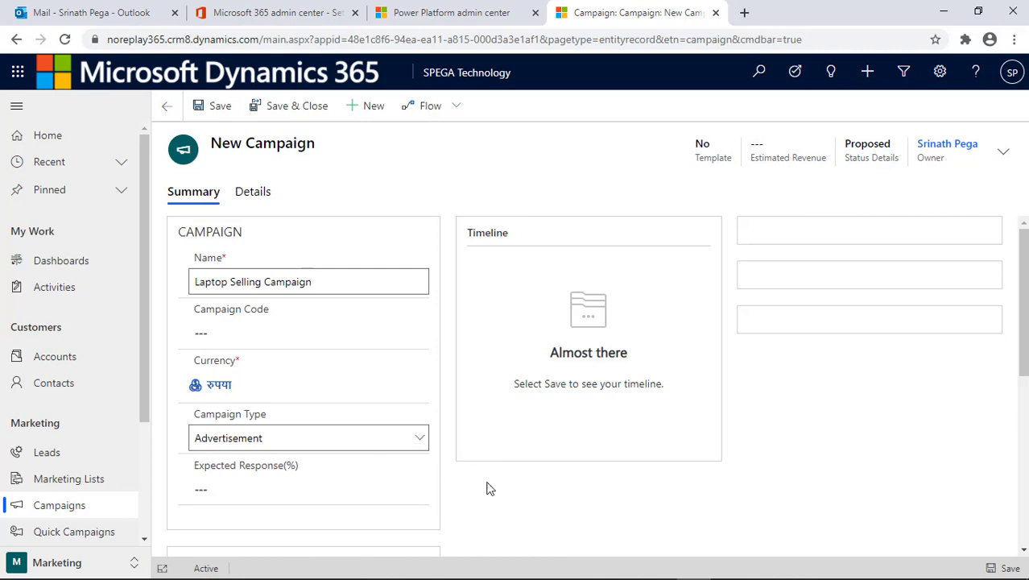
{"action": "left_click", "coordinate": [218, 108]}
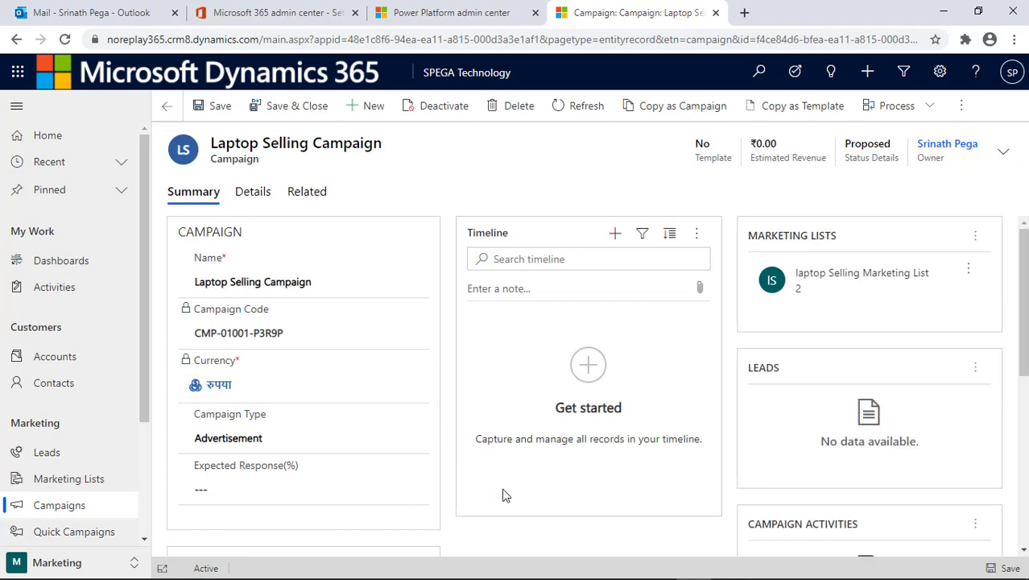
- Show the campaign's Campaign Activities through the Related menu
{"action": "scroll", "coordinate": [483, 471], "scroll_direction": "down", "scroll_amount": 3}
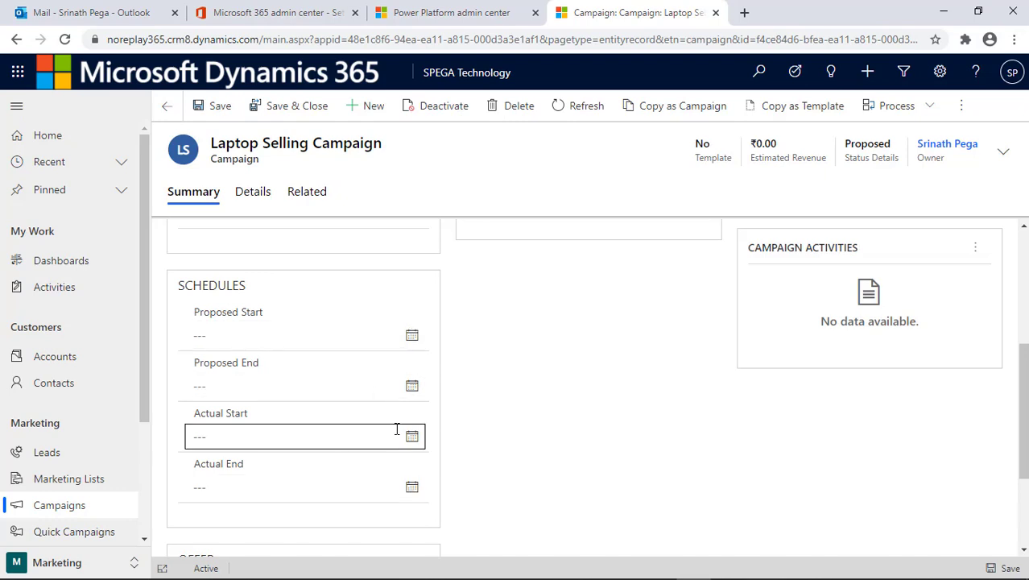
{"action": "scroll", "coordinate": [397, 334], "scroll_direction": "up", "scroll_amount": 3}
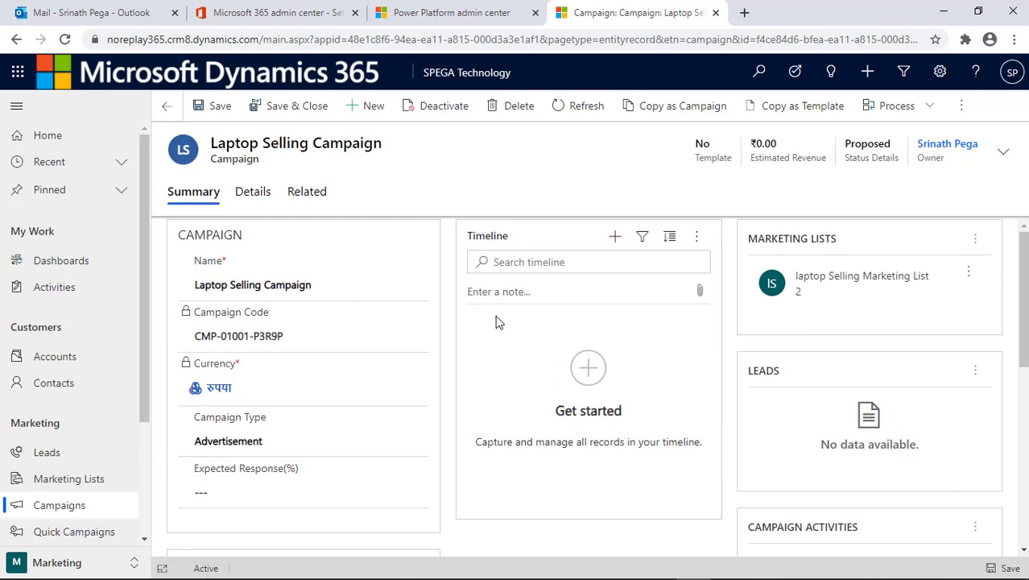
{"action": "left_click", "coordinate": [311, 196]}
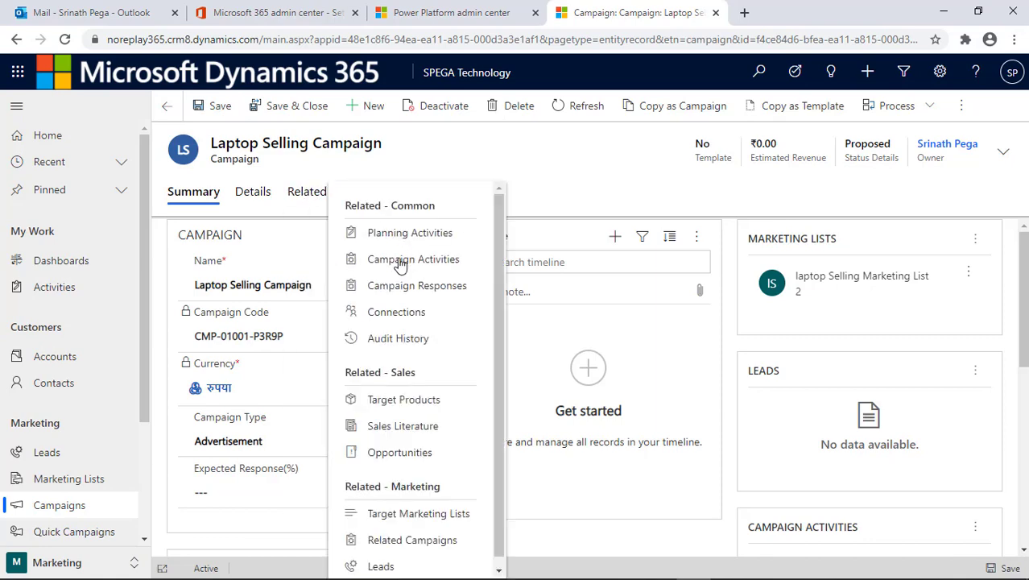
{"action": "left_click", "coordinate": [400, 261]}
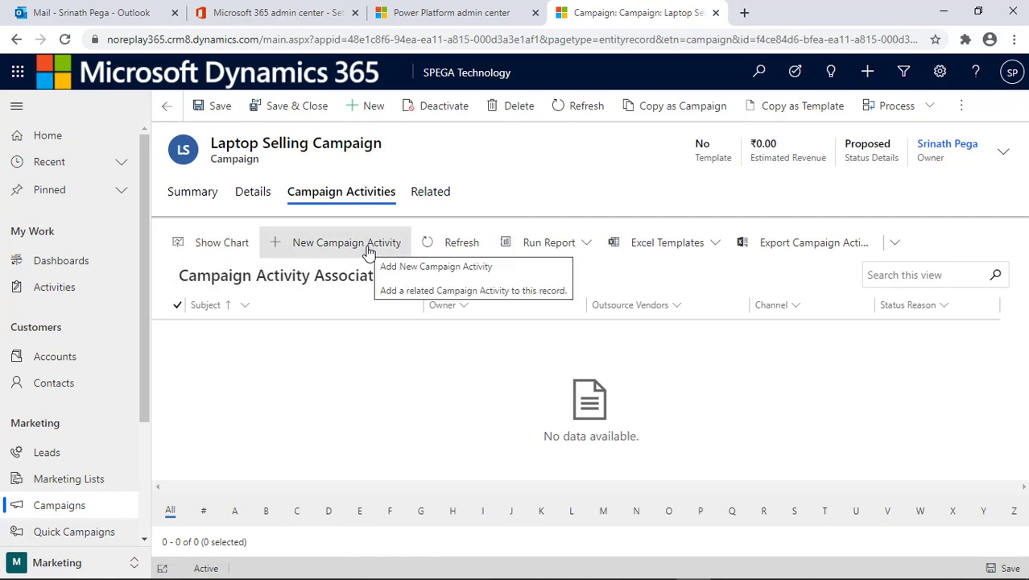
- Create a campaign activity with subject 'Sending Offer Email' and save it
{"action": "left_click", "coordinate": [369, 250]}
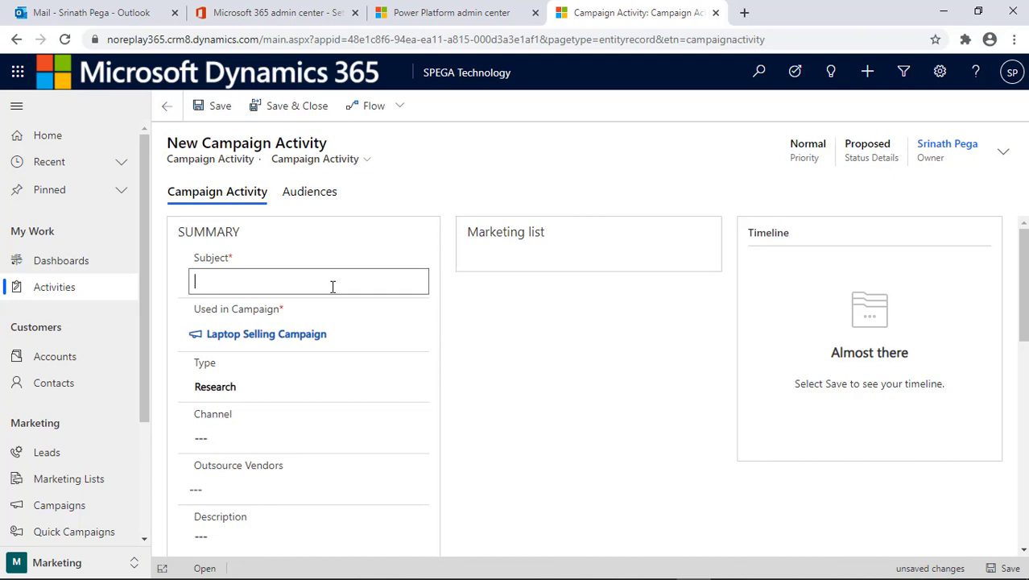
{"action": "type", "text": "Sending E"}
{"action": "key", "text": "BackSpace"}
{"action": "type", "text": "Offer Email"}
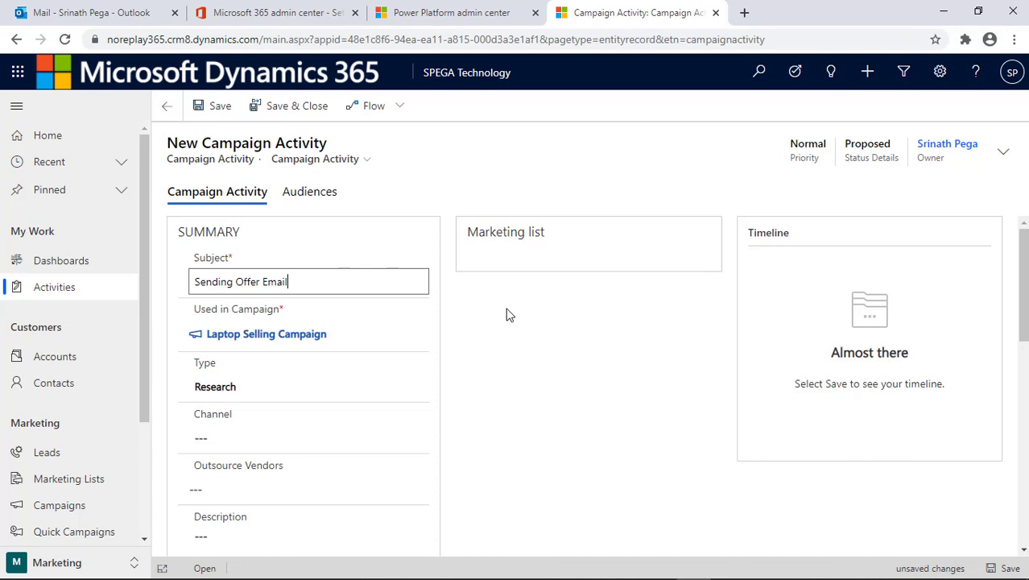
{"action": "left_click", "coordinate": [218, 115]}
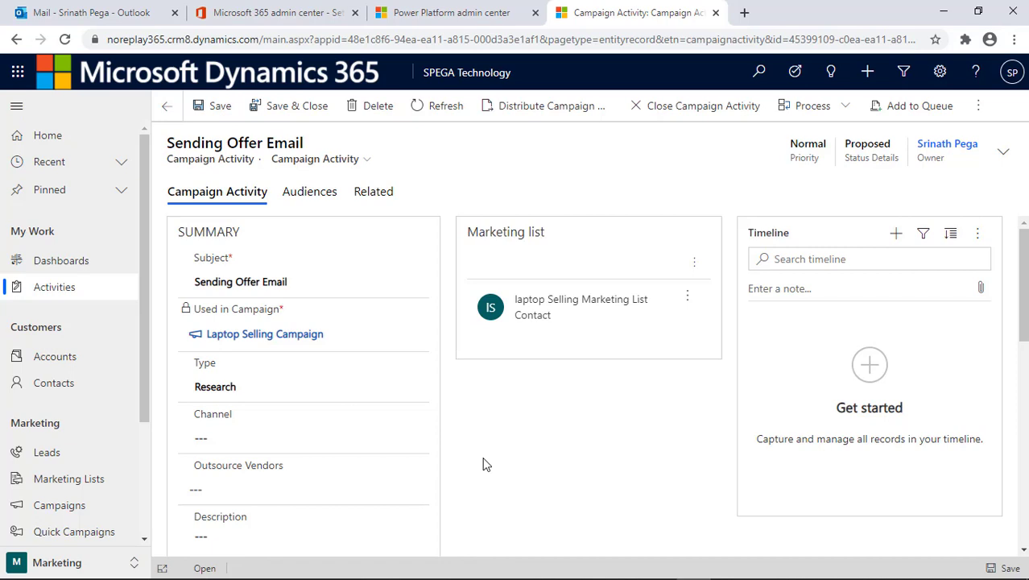
- Set the activity's channel to Email and save with Ctrl+S
{"action": "left_click", "coordinate": [408, 444]}
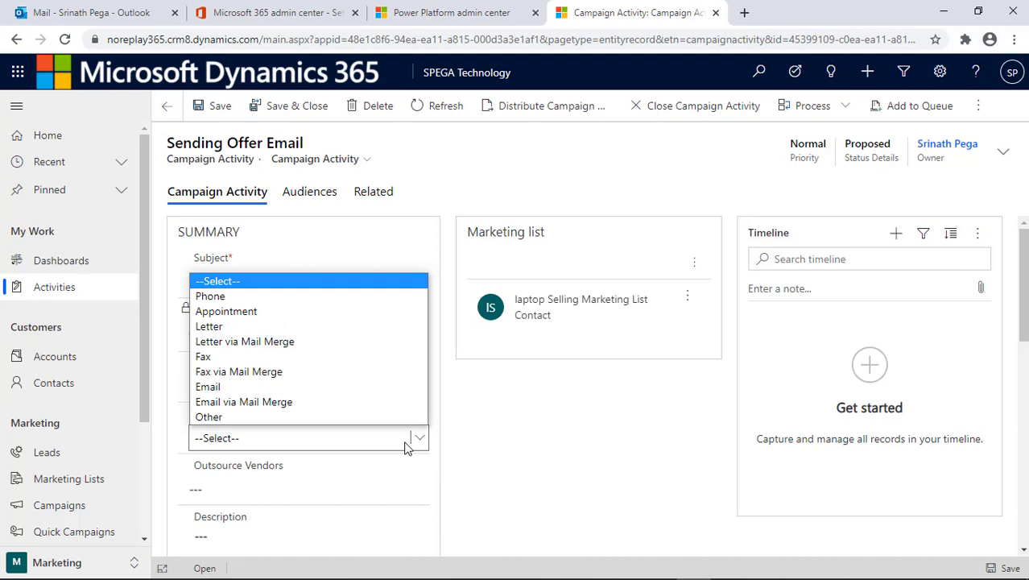
{"action": "left_click", "coordinate": [379, 390]}
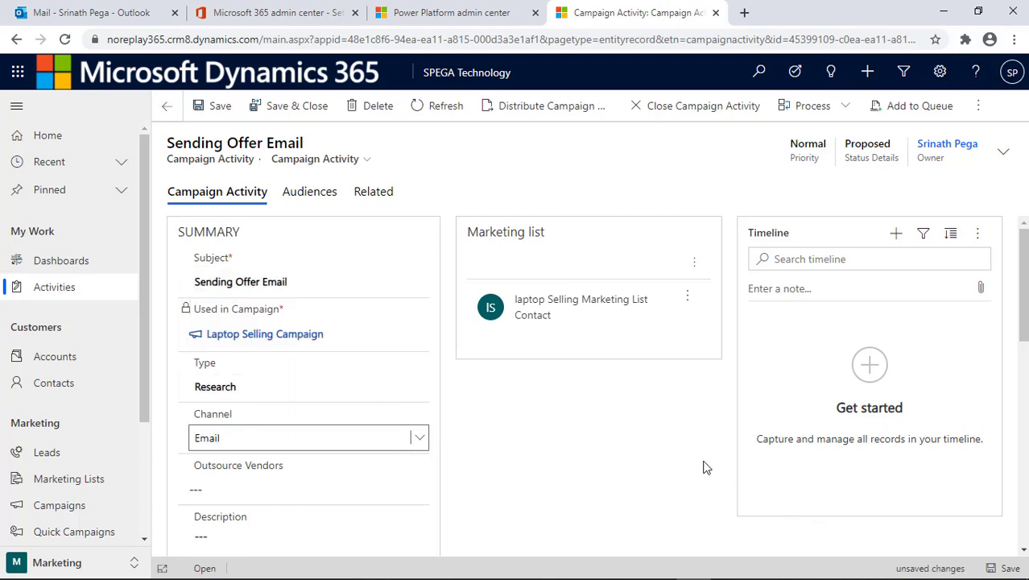
{"action": "key", "text": "ctrl+s"}
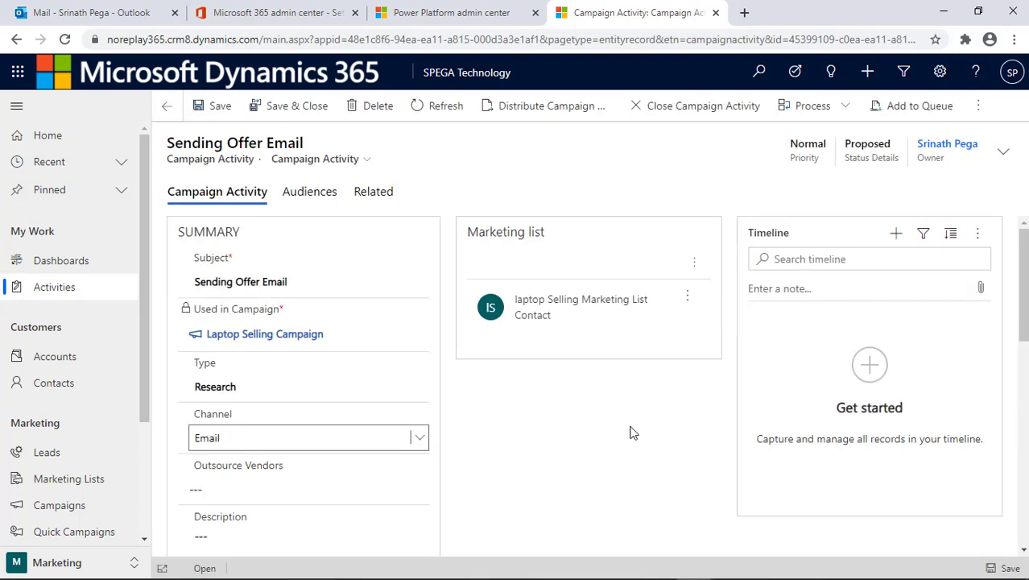
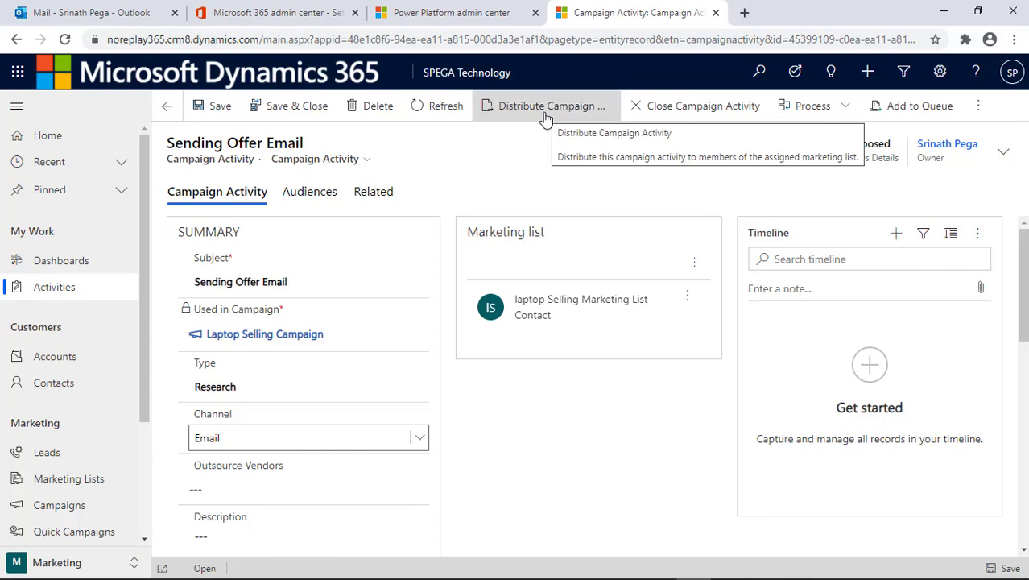
- Start distributing the activity as new emails, with Use Template switched off
{"action": "left_click", "coordinate": [546, 118]}
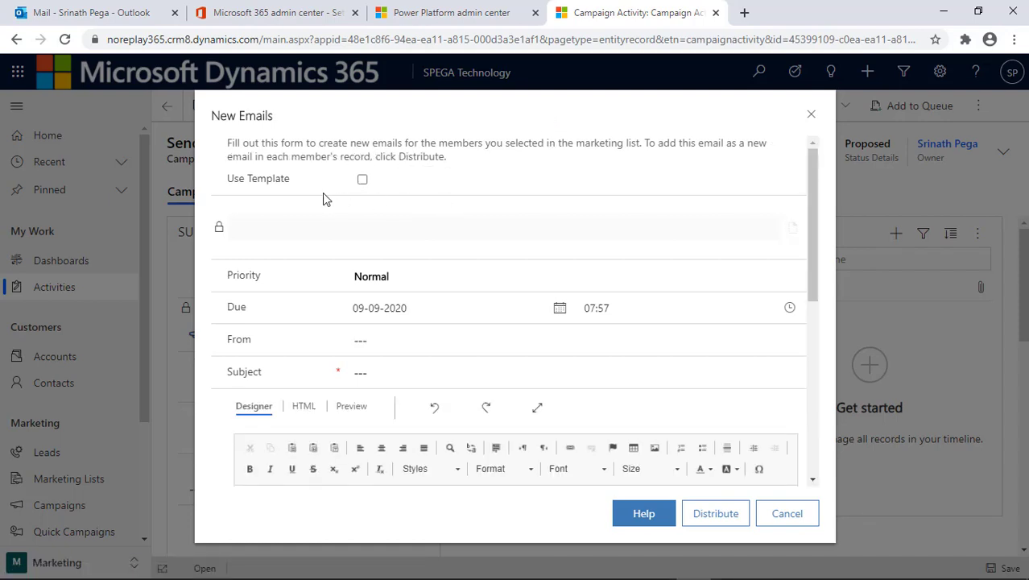
{"action": "left_click", "coordinate": [363, 181]}
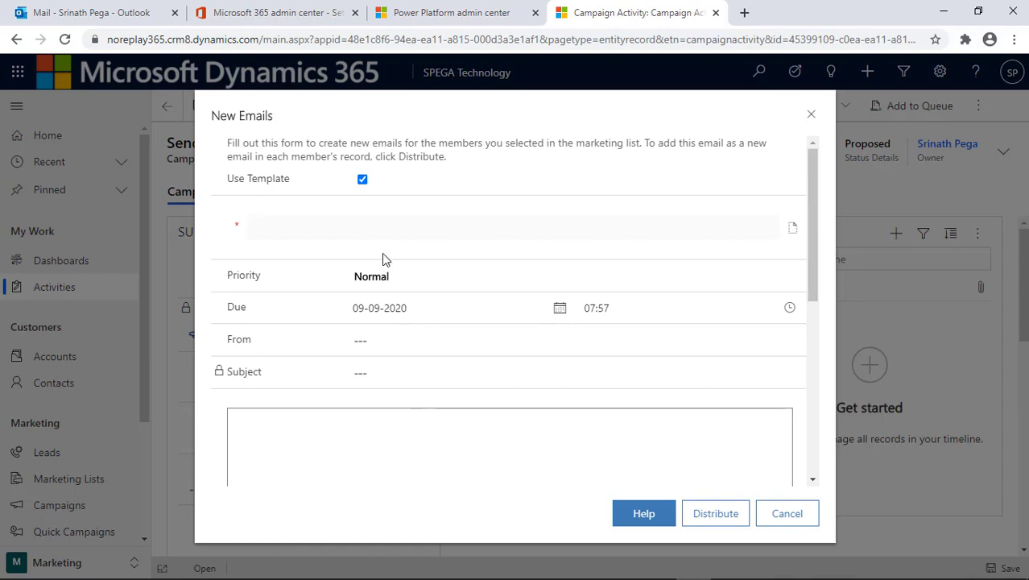
{"action": "left_click", "coordinate": [363, 179]}
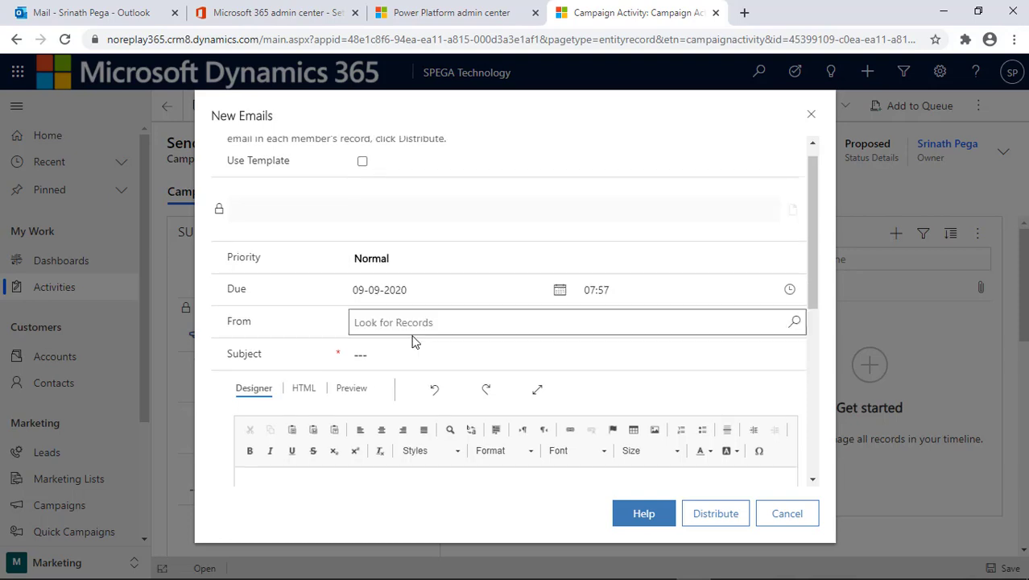
{"action": "scroll", "coordinate": [412, 342], "scroll_direction": "down", "scroll_amount": 2}
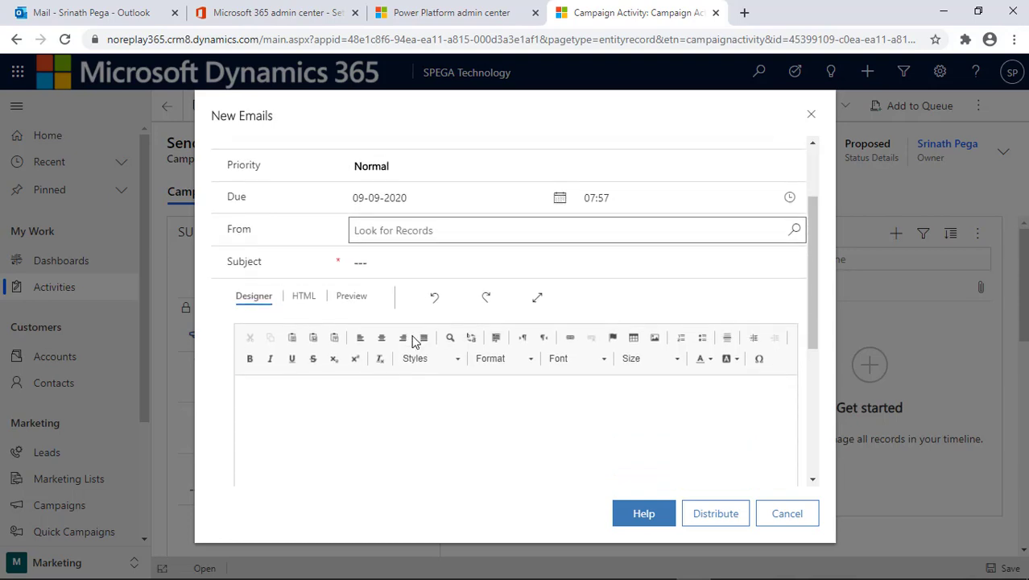
{"action": "scroll", "coordinate": [418, 197], "scroll_direction": "up", "scroll_amount": 2}
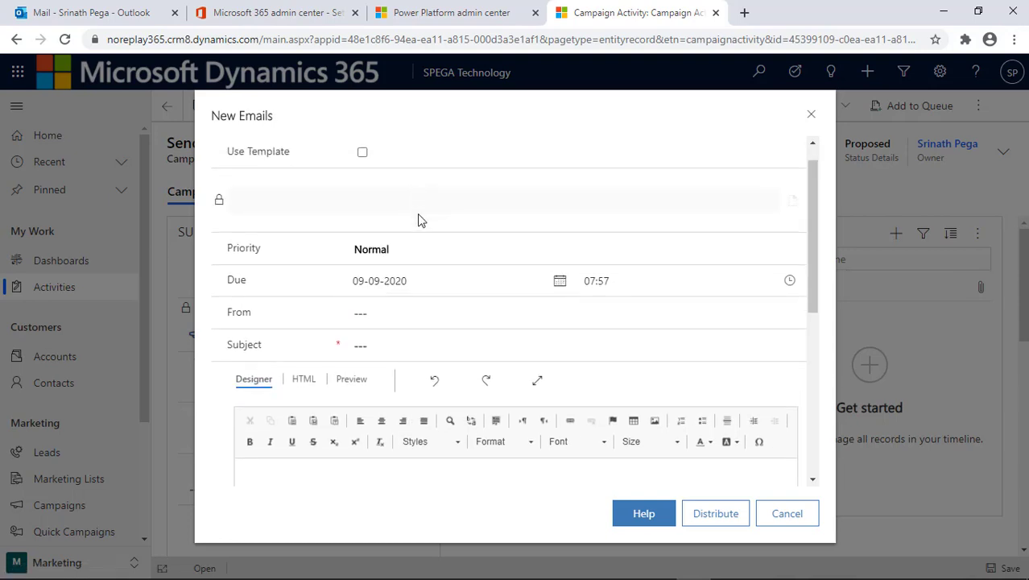
- Set the email priority to High and the record owner as the sender
{"action": "left_click", "coordinate": [416, 251]}
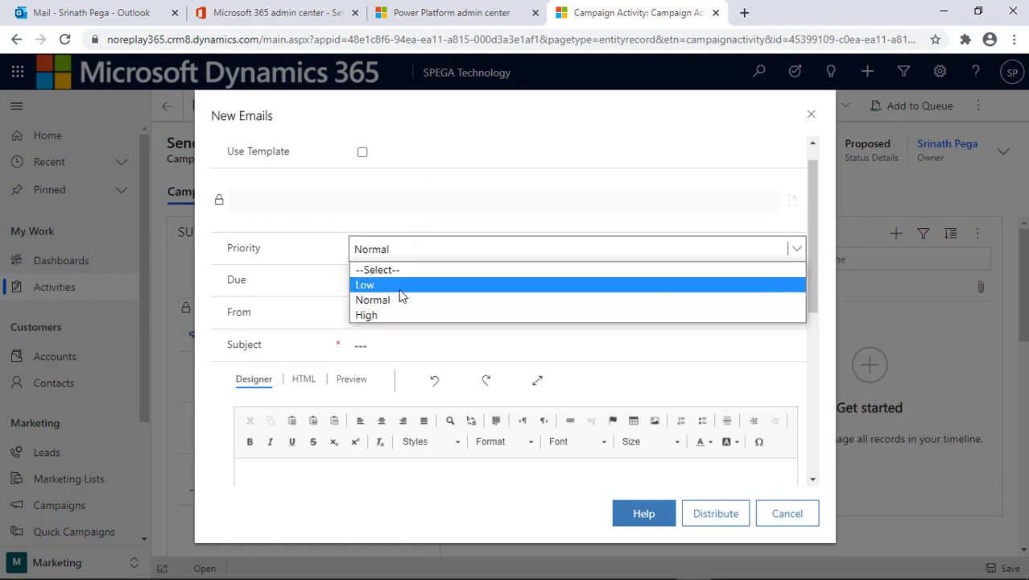
{"action": "left_click", "coordinate": [395, 315]}
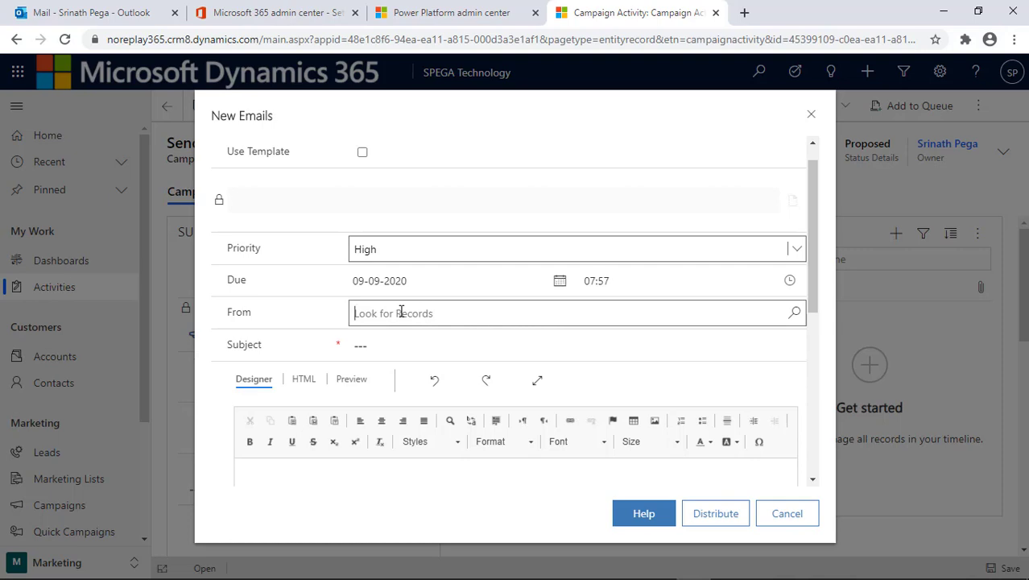
{"action": "left_click", "coordinate": [400, 312]}
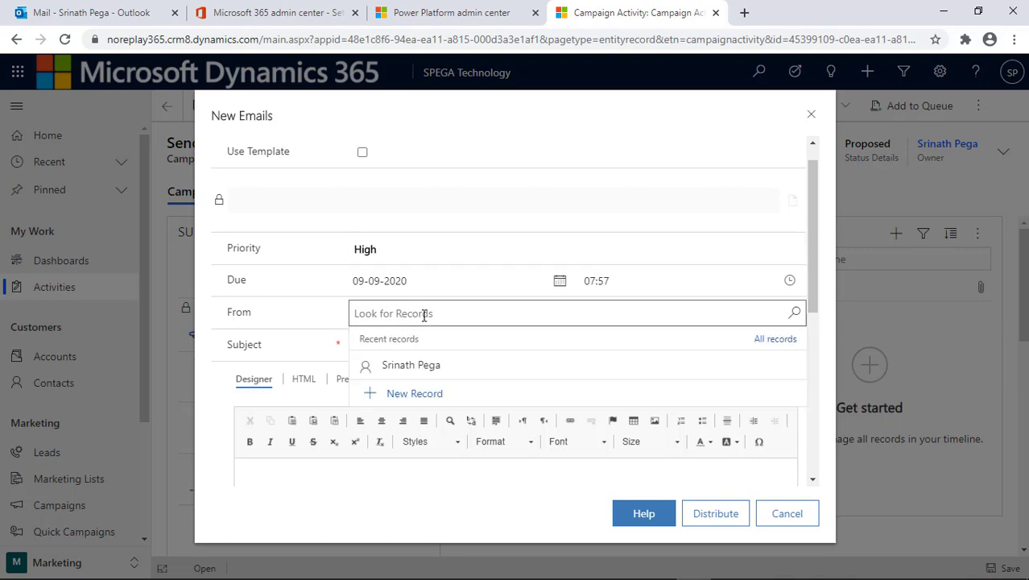
{"action": "left_click", "coordinate": [431, 367]}
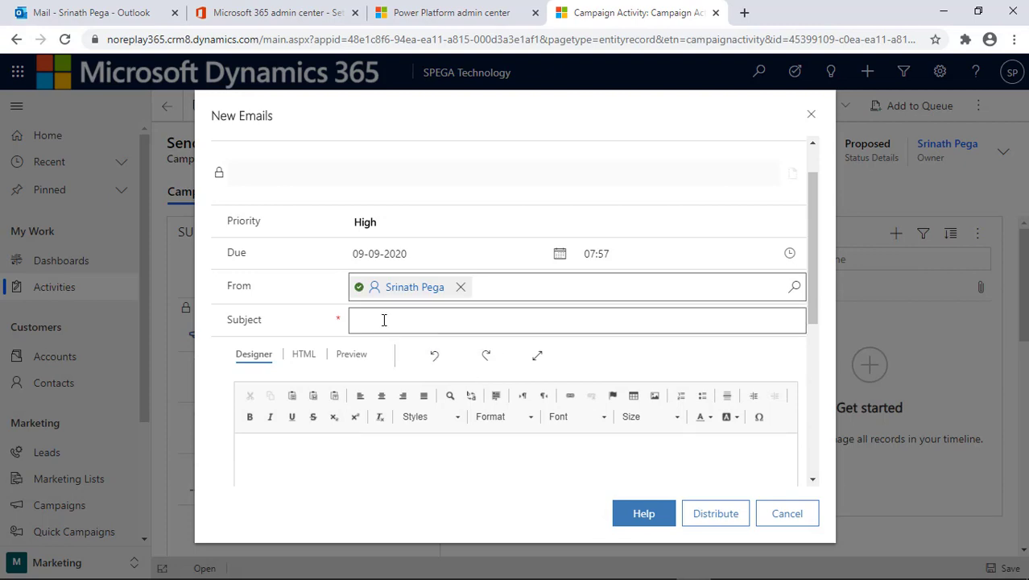
- Enter the subject 'Laptop flash Offer Ends Soon.............' for the distribution email
{"action": "type", "text": "Laptop flash Offer"}
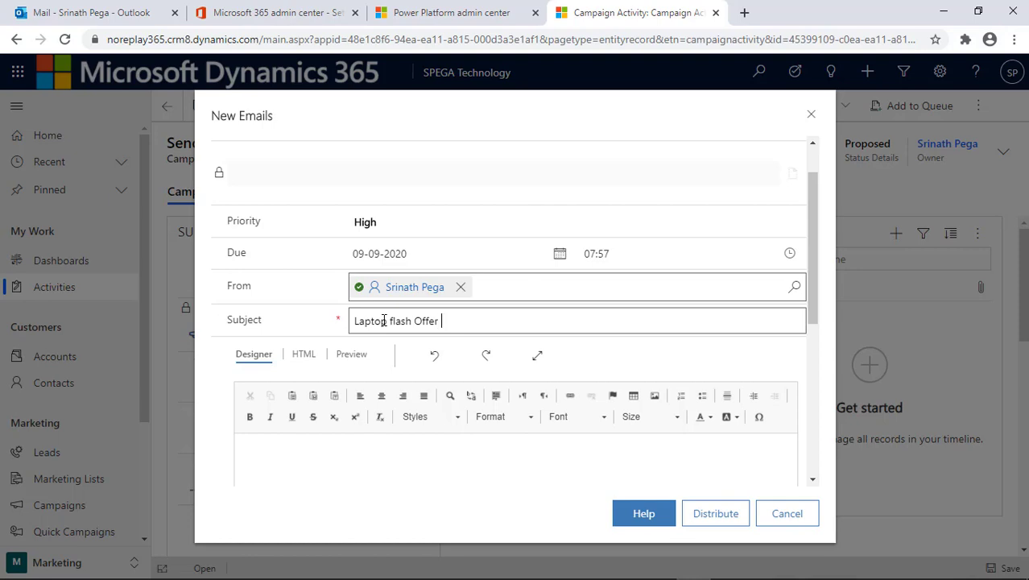
{"action": "type", "text": " Ends Soon............."}
{"action": "left_click", "coordinate": [366, 460]}
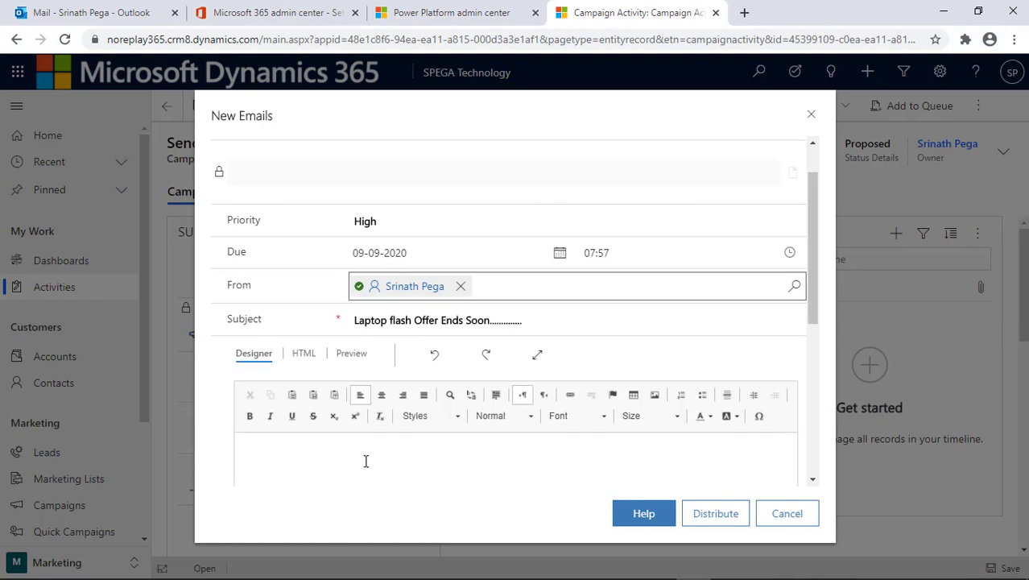
- Write a welcome line naming the sender, then 'Greetings From SPEGA Technology' below it
{"action": "scroll", "coordinate": [366, 460], "scroll_direction": "down", "scroll_amount": 3}
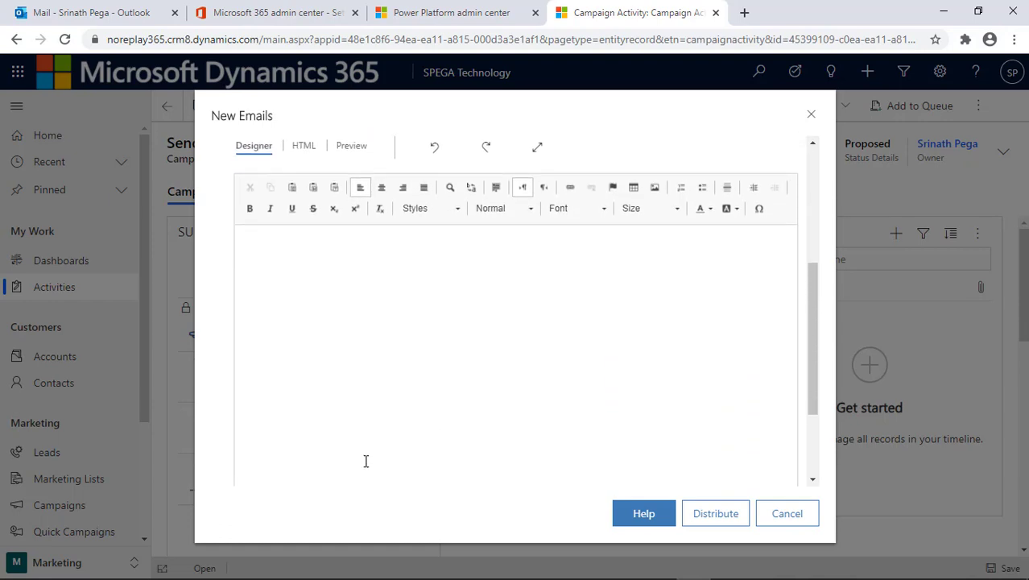
{"action": "scroll", "coordinate": [365, 461], "scroll_direction": "down", "scroll_amount": 3}
{"action": "scroll", "coordinate": [366, 460], "scroll_direction": "up", "scroll_amount": 2}
{"action": "scroll", "coordinate": [365, 461], "scroll_direction": "down", "scroll_amount": 2}
{"action": "scroll", "coordinate": [366, 460], "scroll_direction": "up", "scroll_amount": 3}
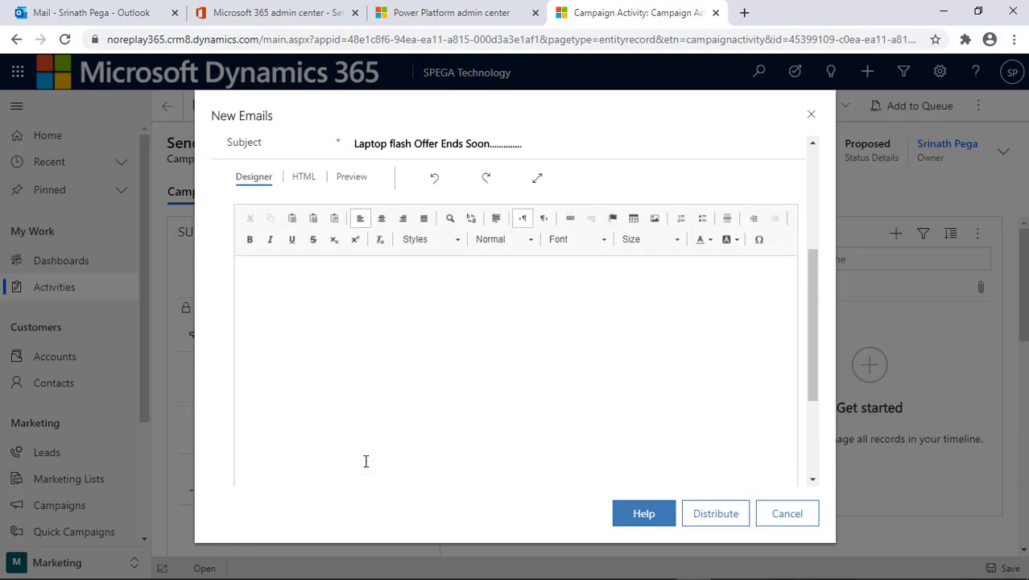
{"action": "scroll", "coordinate": [442, 390], "scroll_direction": "up", "scroll_amount": 3}
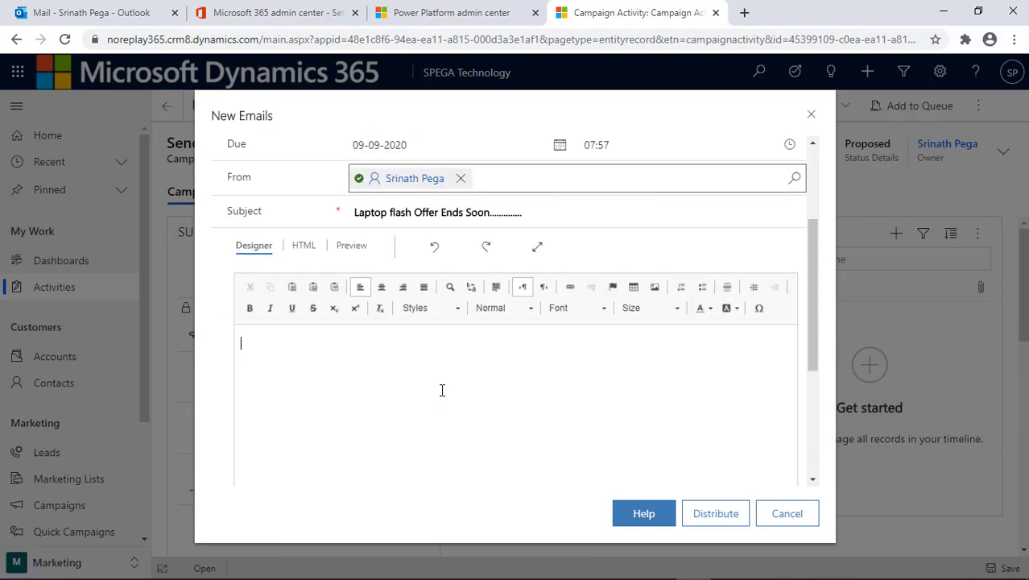
{"action": "scroll", "coordinate": [442, 390], "scroll_direction": "down", "scroll_amount": 1}
{"action": "scroll", "coordinate": [443, 390], "scroll_direction": "down", "scroll_amount": 1}
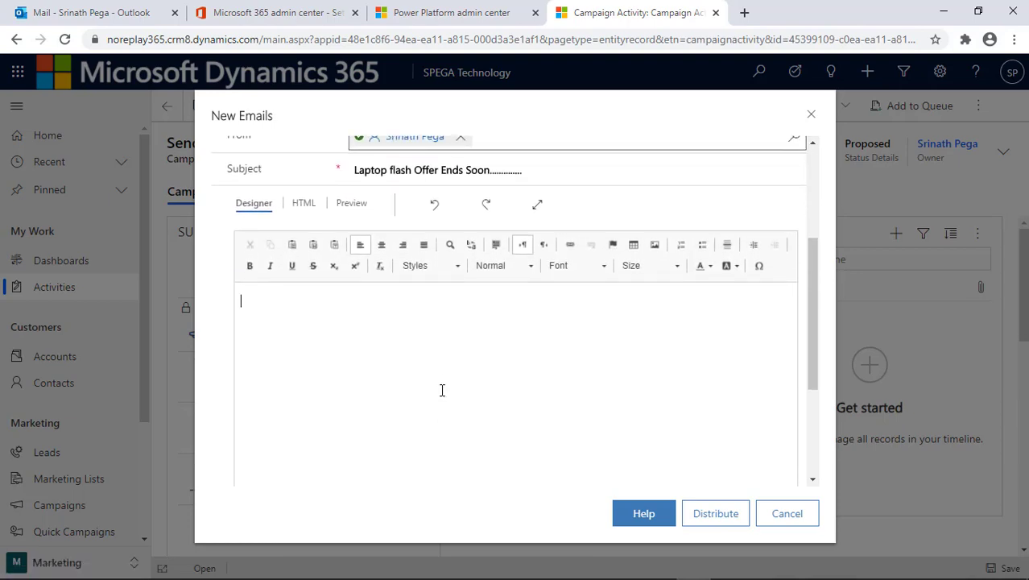
{"action": "type", "text": "Welcome"}
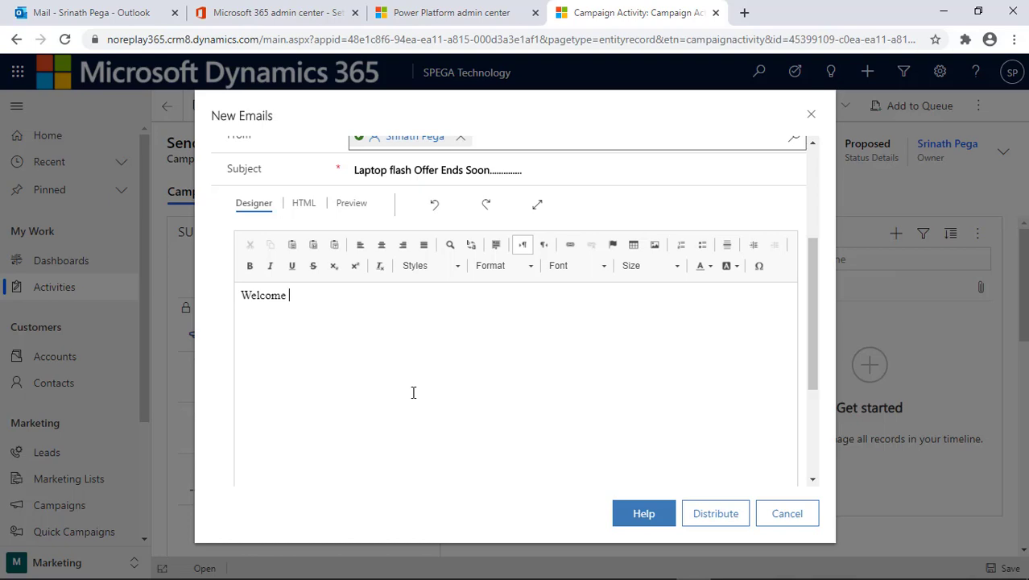
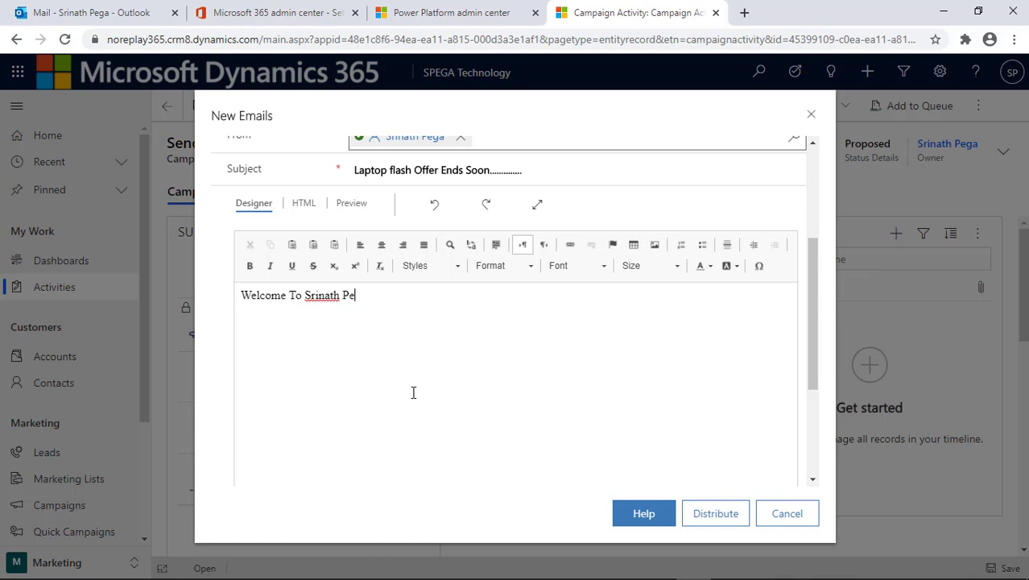
{"action": "key", "text": "Return"}
{"action": "type", "text": "Greetings From "}
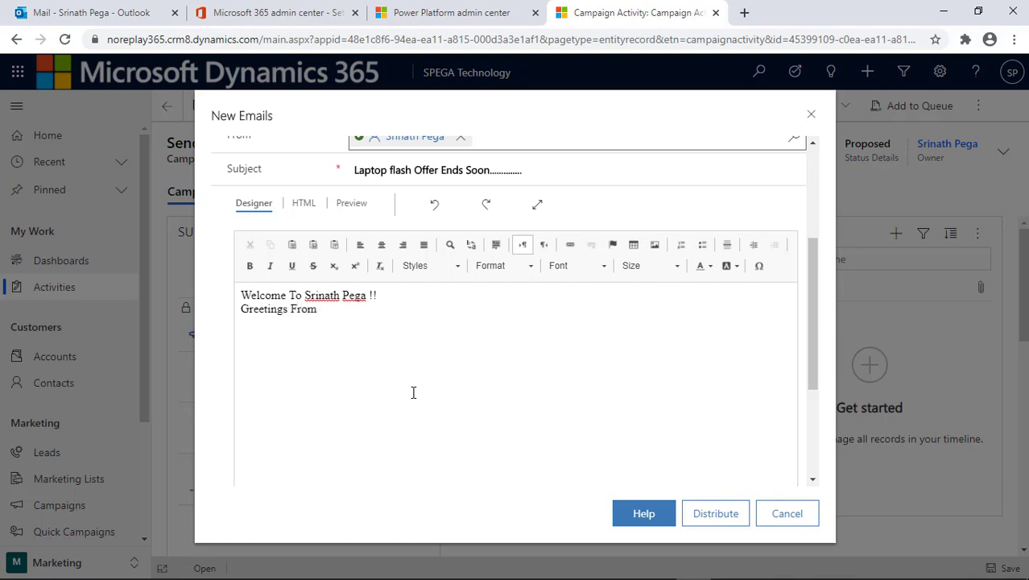
{"action": "type", "text": "SPEGA Techno"}
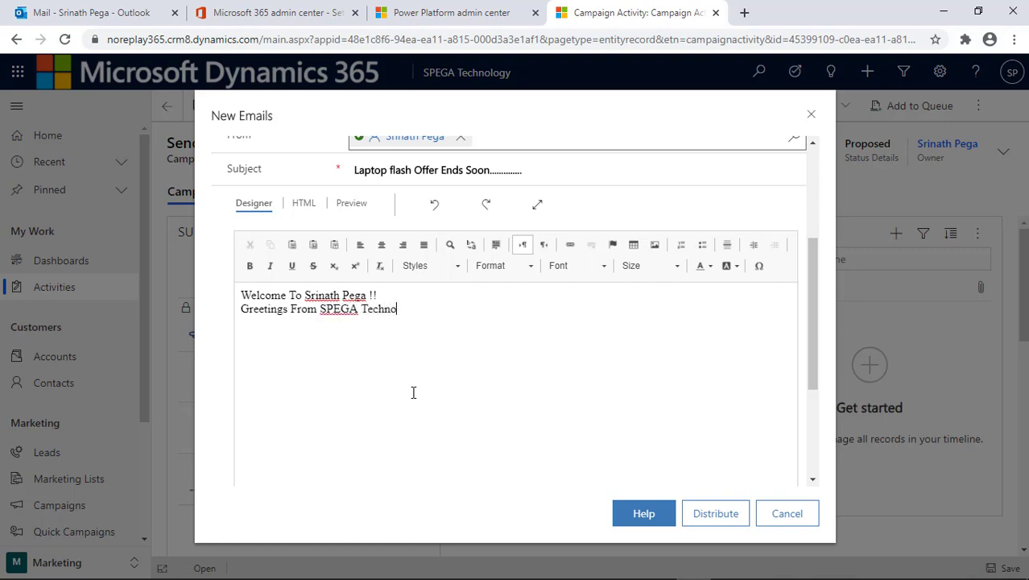
{"action": "type", "text": "logy"}
- Add 'Laptop Flash Sale Ends Soon......!!!!' and a 'Thanks & Regards, SPEGA Technology' sign-off
{"action": "left_click", "coordinate": [612, 243]}
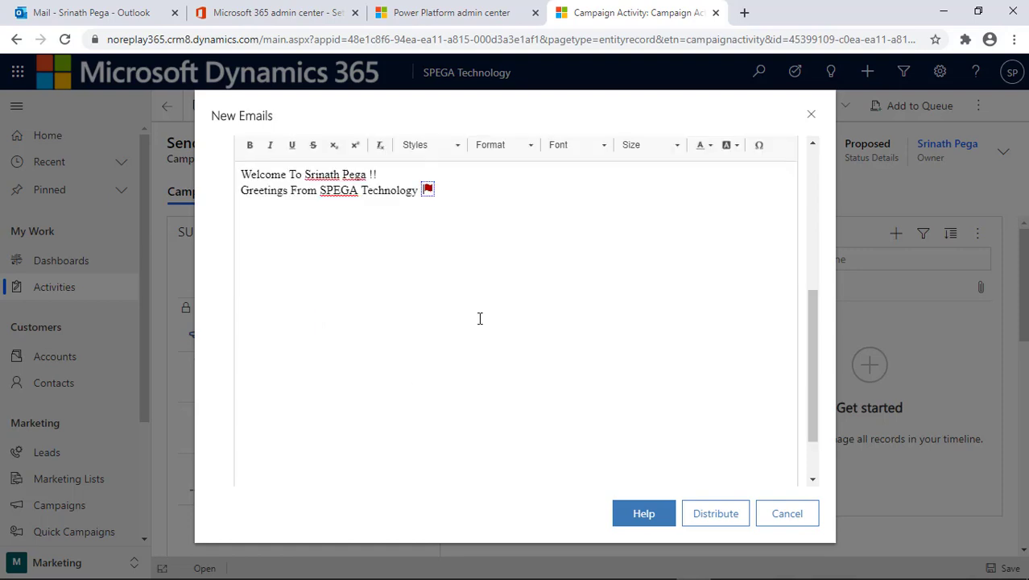
{"action": "key", "text": "Return"}
{"action": "type", "text": "L"}
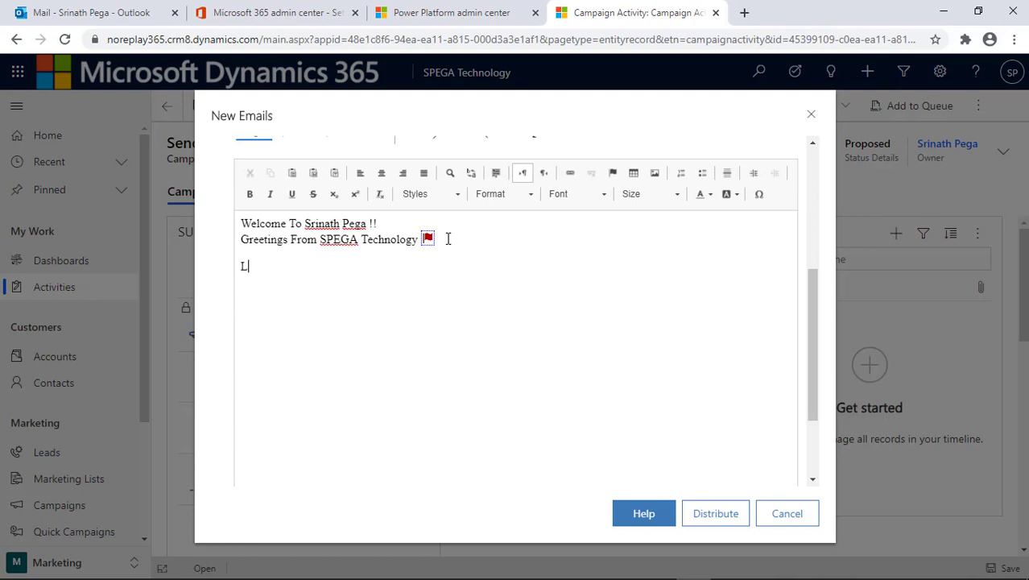
{"action": "type", "text": "aptop Flash Sale"}
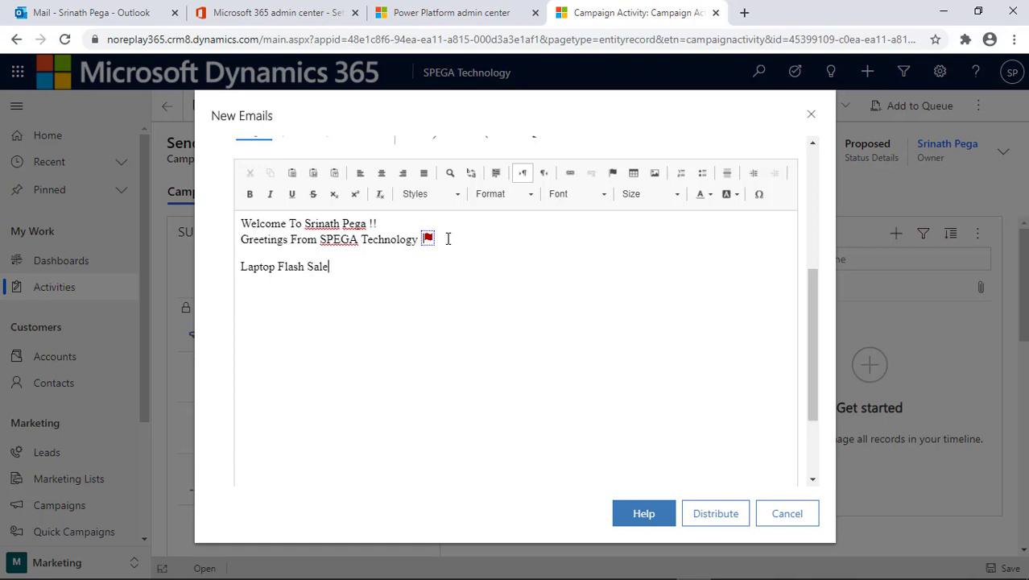
{"action": "type", "text": " Ends Soon......!!!!"}
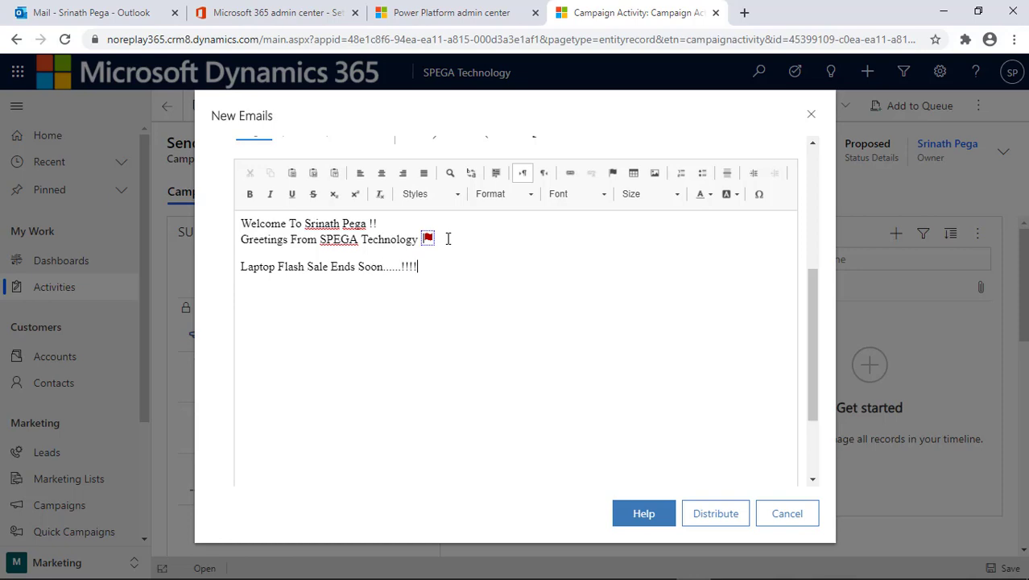
{"action": "key", "text": "Return"}
{"action": "type", "text": "Thanks & Regards, "}
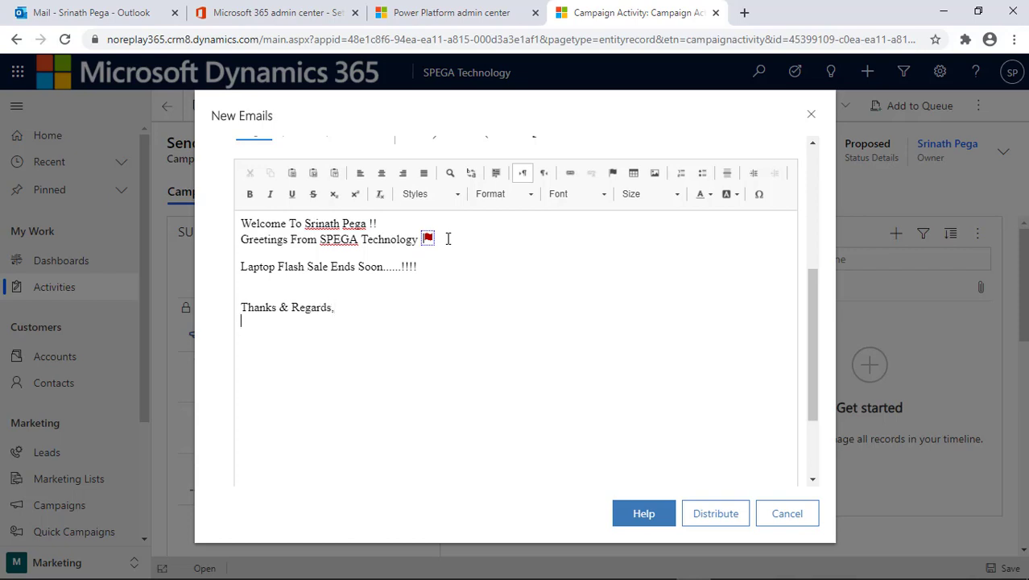
{"action": "type", "text": "SPEGA Tec"}
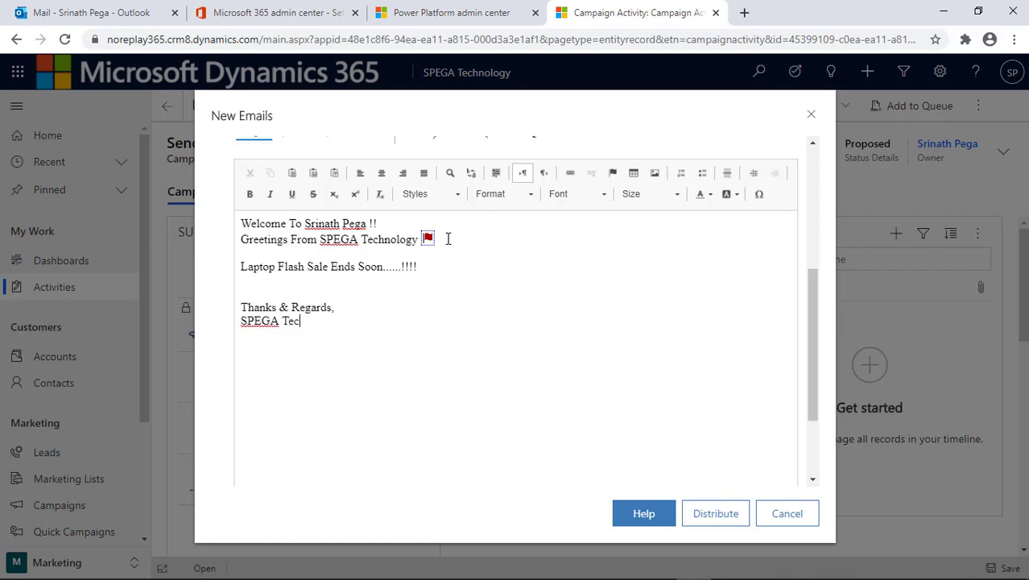
{"action": "type", "text": "hnology"}
- Centre the greeting and sale lines, and make the two greeting lines bold at size 18
{"action": "left_click_drag", "start_coordinate": [450, 264], "coordinate": [223, 223]}
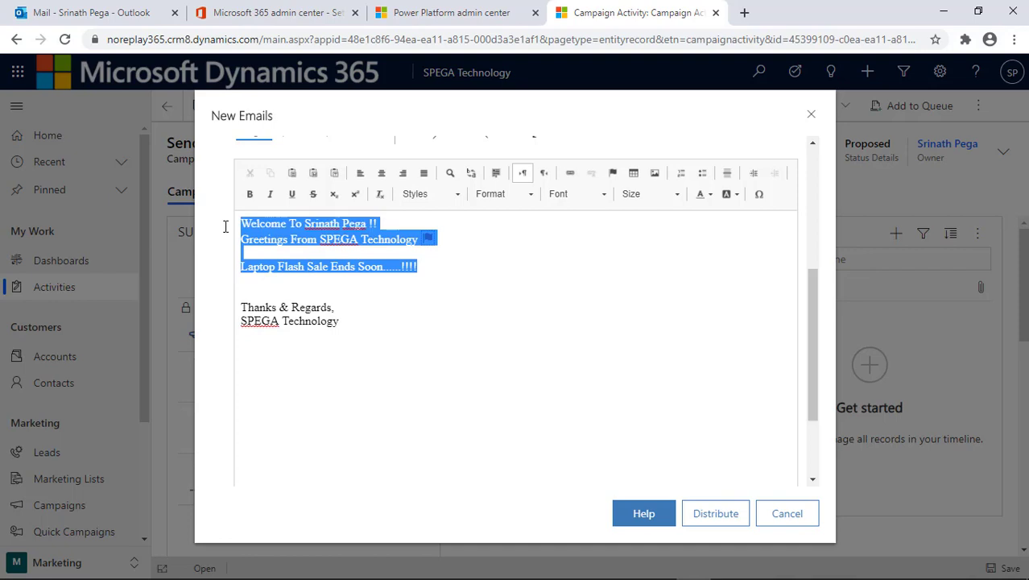
{"action": "left_click", "coordinate": [384, 177]}
{"action": "left_click_drag", "start_coordinate": [621, 240], "coordinate": [424, 226]}
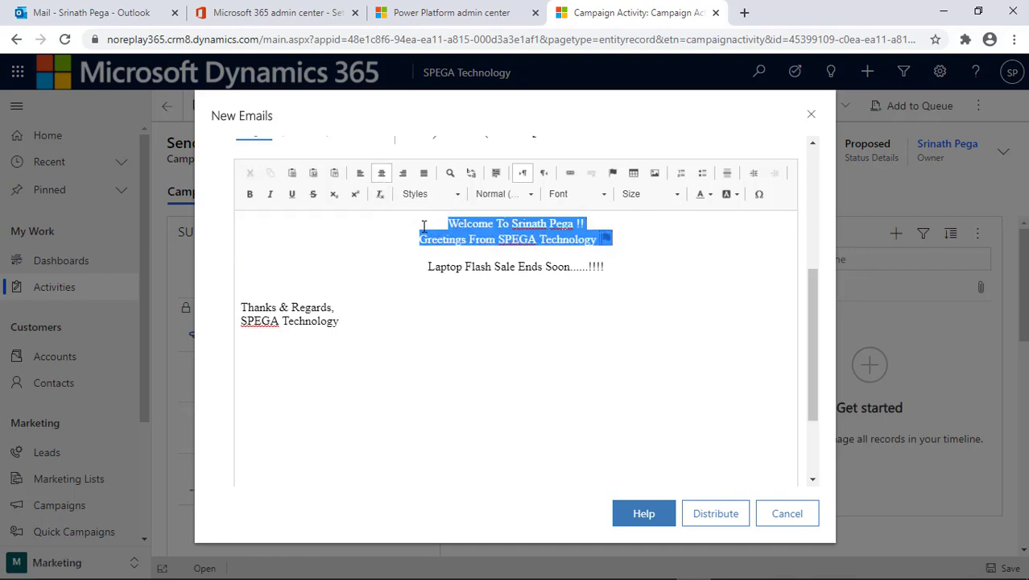
{"action": "left_click", "coordinate": [249, 194]}
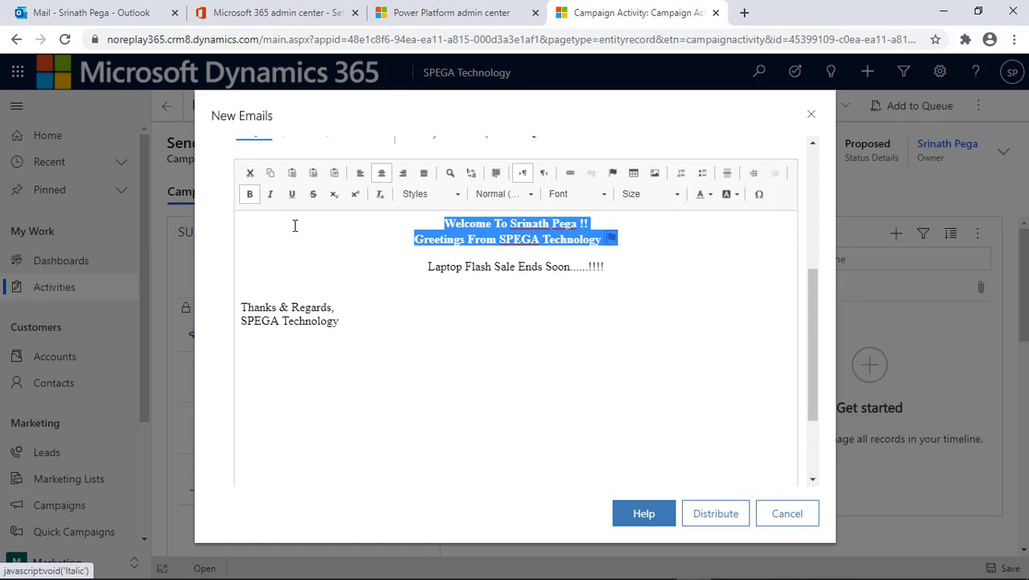
{"action": "left_click", "coordinate": [660, 195]}
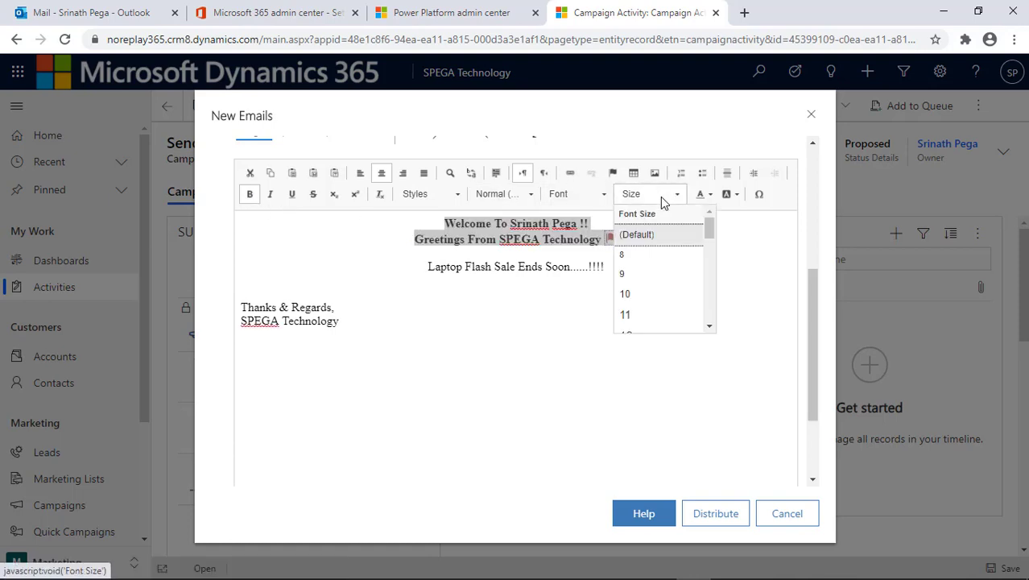
{"action": "scroll", "coordinate": [654, 318], "scroll_direction": "down", "scroll_amount": 2}
{"action": "left_click", "coordinate": [642, 292]}
- Bring up the Distribute Email Messages options for the campaign emails
{"action": "left_click", "coordinate": [641, 282]}
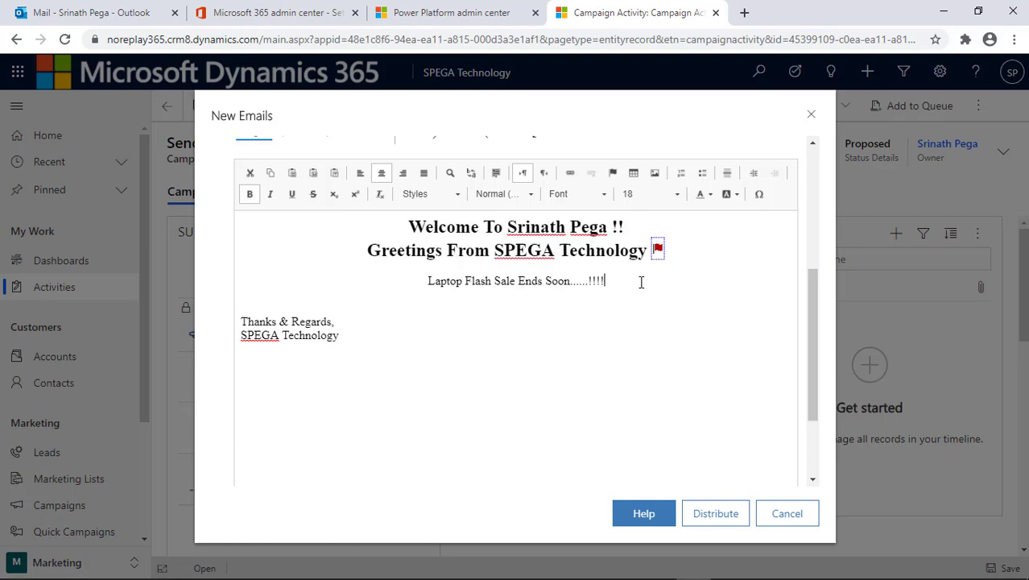
{"action": "scroll", "coordinate": [700, 413], "scroll_direction": "down", "scroll_amount": 5}
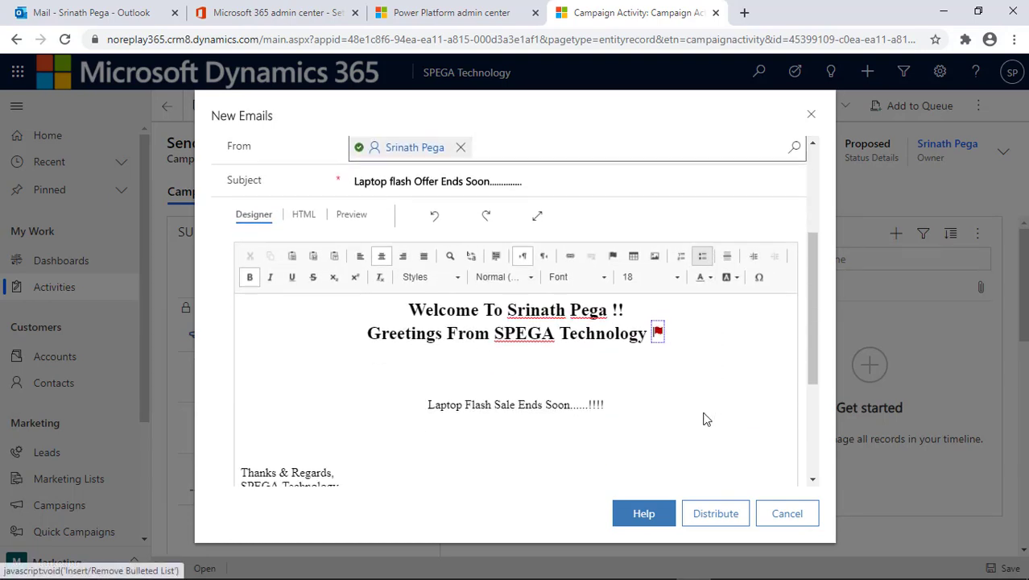
{"action": "scroll", "coordinate": [703, 419], "scroll_direction": "down", "scroll_amount": 1}
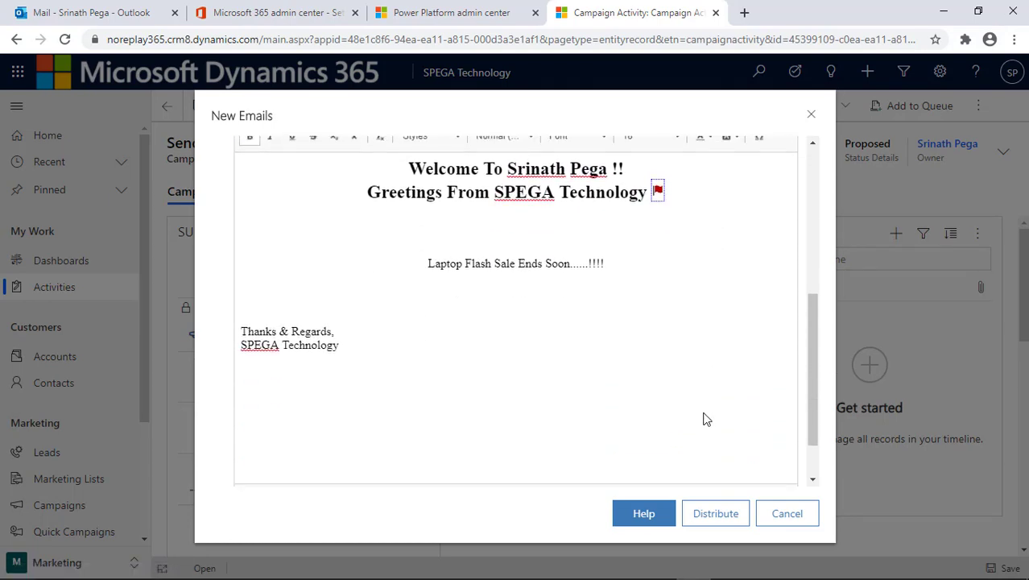
{"action": "left_click", "coordinate": [719, 515]}
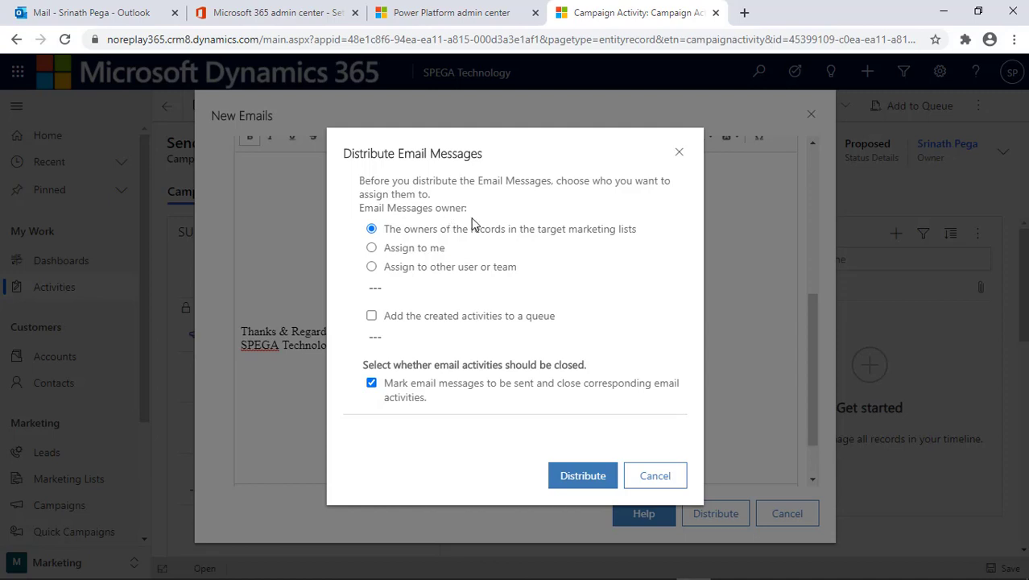
- Distribute the emails, assigned to the owners of the target marketing list records
{"action": "left_click", "coordinate": [583, 477]}
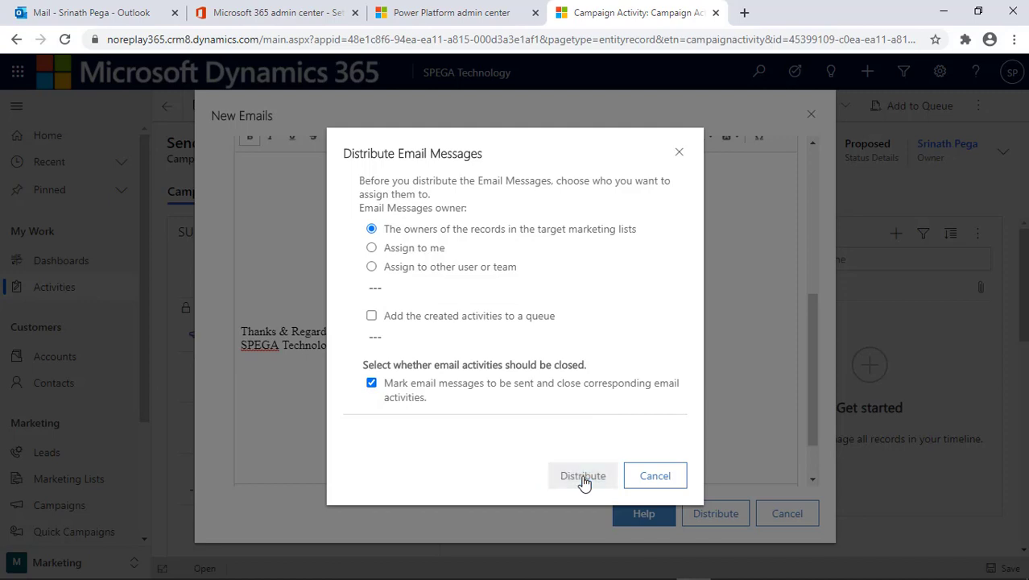
- Go to the Laptop Selling Campaign record from the Used in Campaign link
{"action": "scroll", "coordinate": [585, 480], "scroll_direction": "down", "scroll_amount": 10}
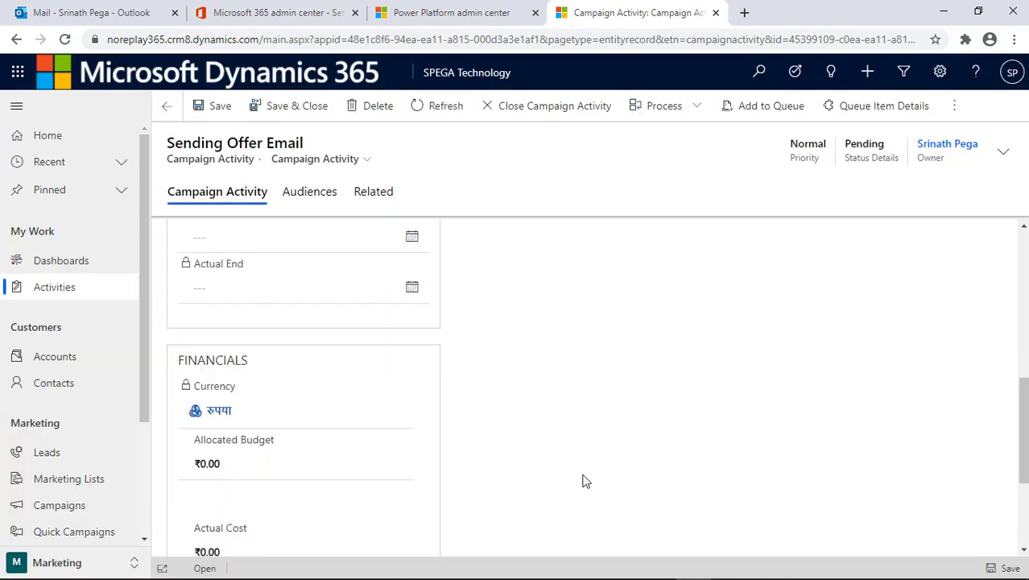
{"action": "scroll", "coordinate": [586, 480], "scroll_direction": "up", "scroll_amount": 4}
{"action": "scroll", "coordinate": [585, 479], "scroll_direction": "up", "scroll_amount": 5}
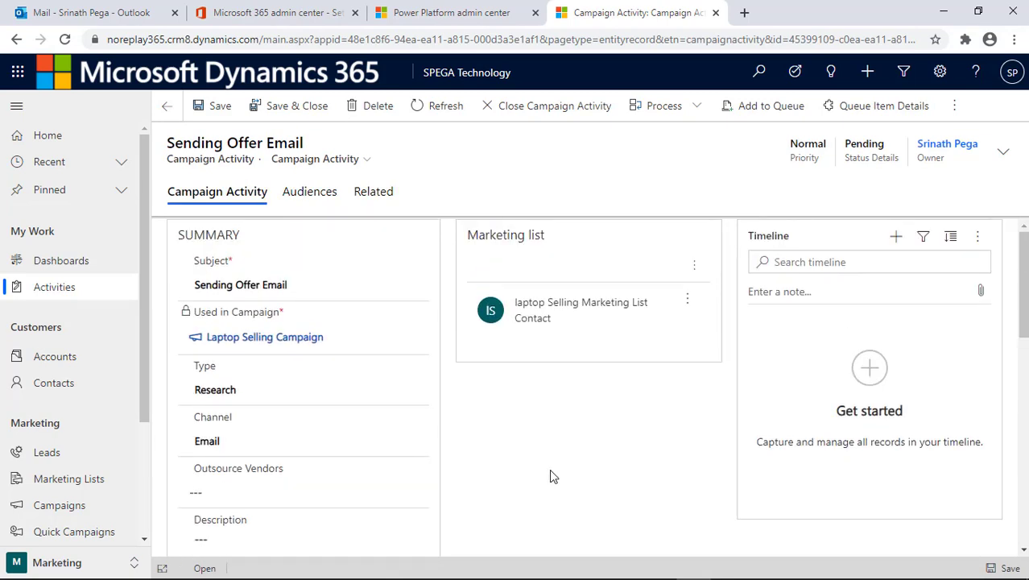
{"action": "left_click", "coordinate": [261, 342]}
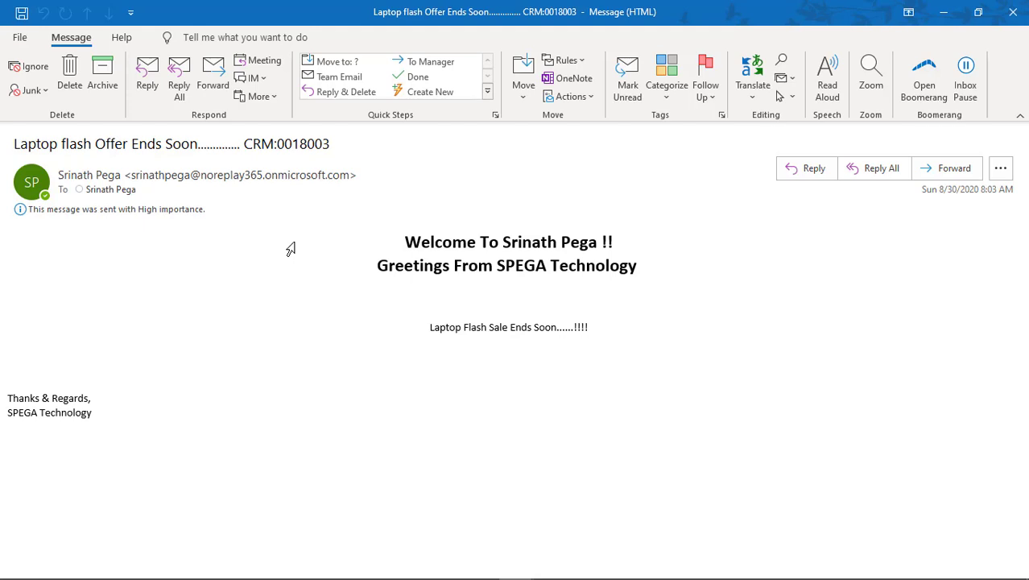
- Check the recipient's contact card and view the CRM:0018004 campaign email copy
{"action": "mouse_move", "coordinate": [117, 190]}
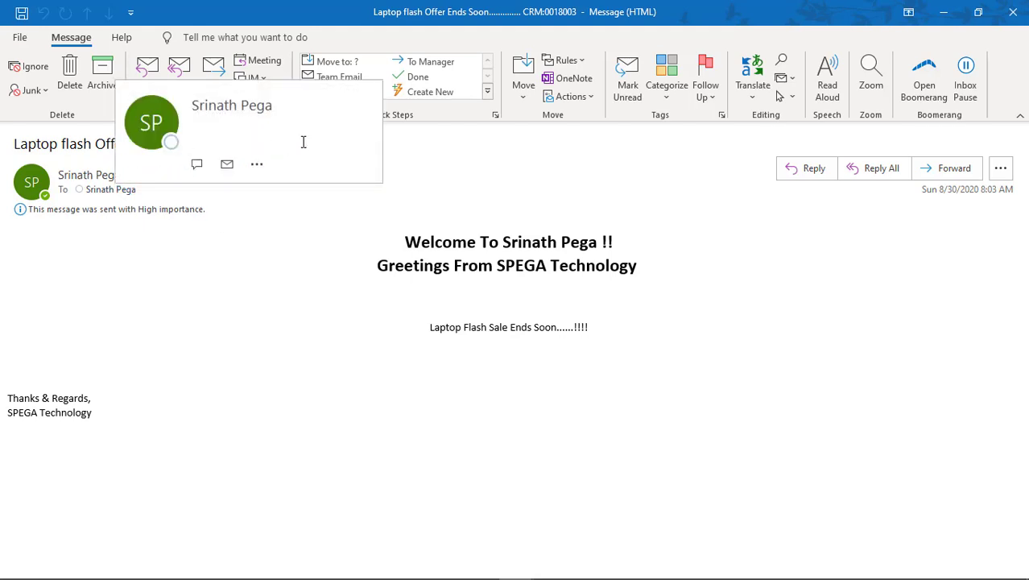
{"action": "mouse_move", "coordinate": [351, 175]}
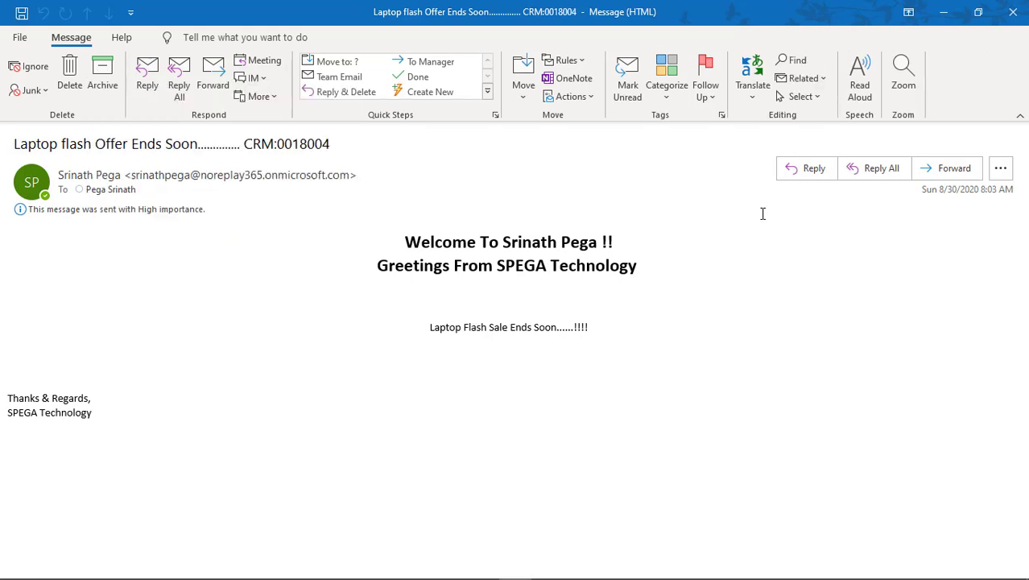
- Send an 'Interested.' reply to the CRM:0018004 campaign email
{"action": "left_click", "coordinate": [805, 179]}
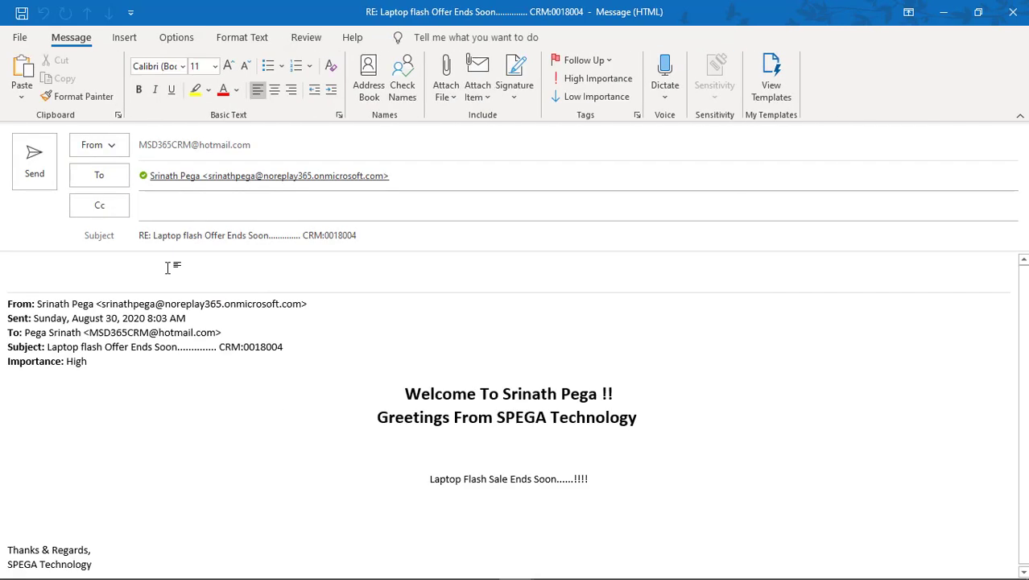
{"action": "type", "text": "Inttrested ."}
{"action": "left_click", "coordinate": [35, 175]}
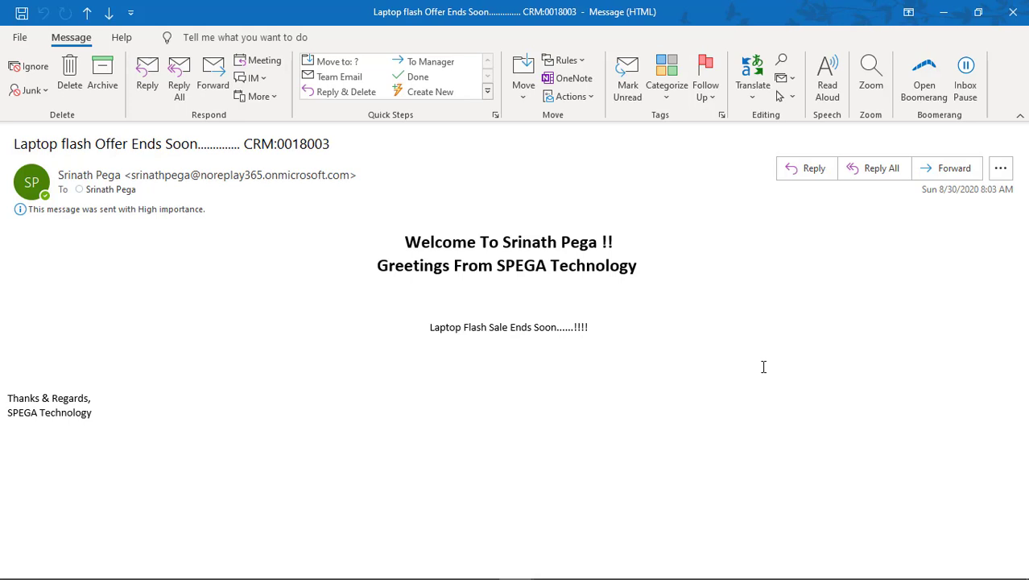
- Reply 'Not Interested' to the CRM:0018003 campaign email and close the original message
{"action": "left_click", "coordinate": [808, 177]}
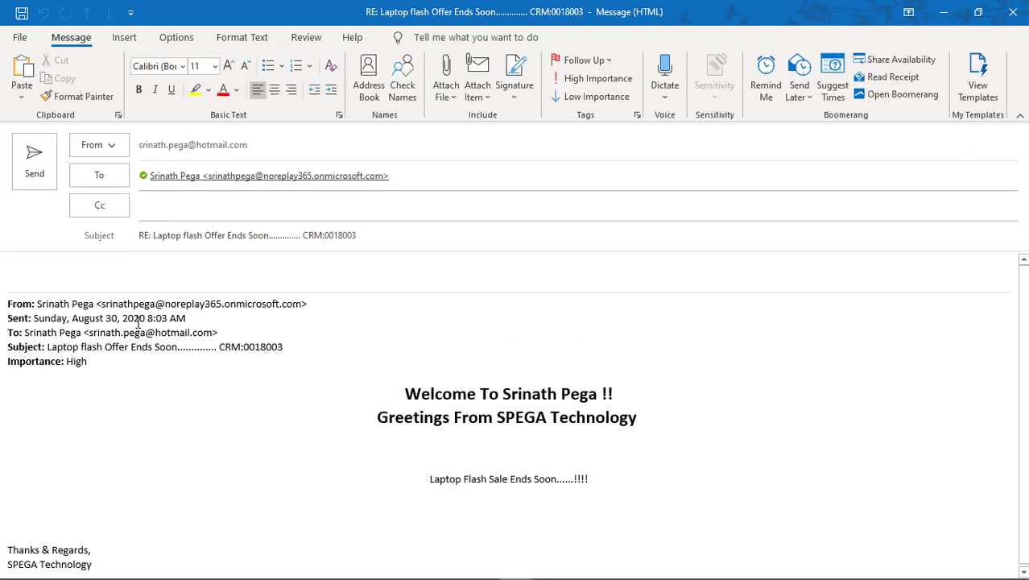
{"action": "type", "text": "Not Interested"}
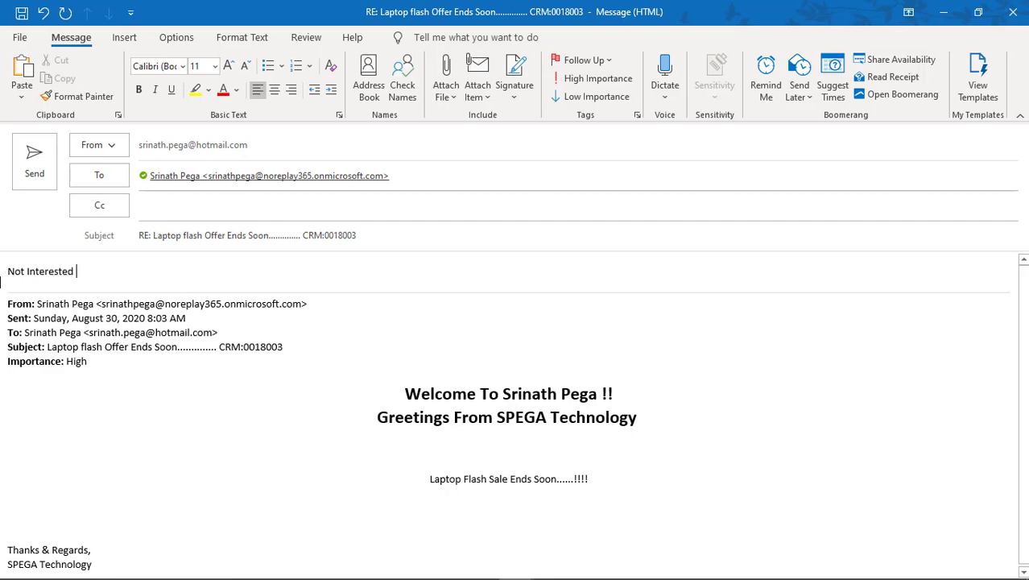
{"action": "left_click", "coordinate": [34, 160]}
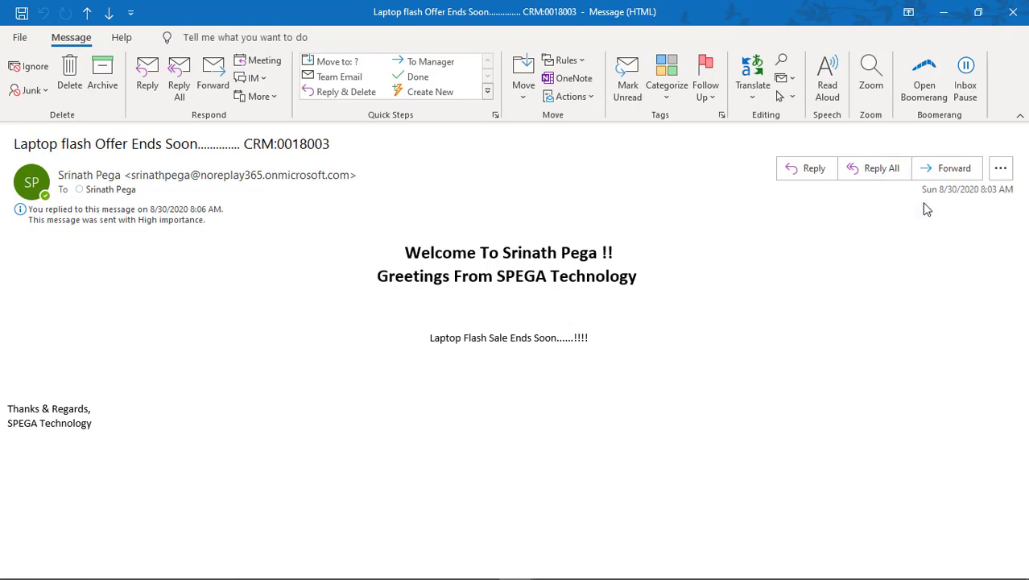
{"action": "left_click", "coordinate": [1013, 11]}
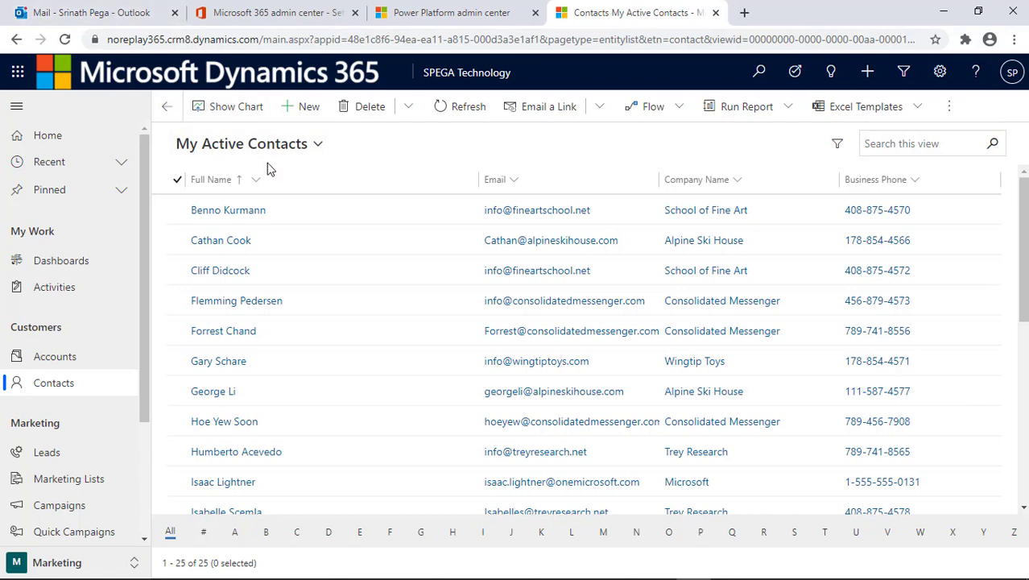
- In Outlook, open the Not Interested reply to the laptop flash offer and expand the original message
{"action": "mouse_move", "coordinate": [89, 20]}
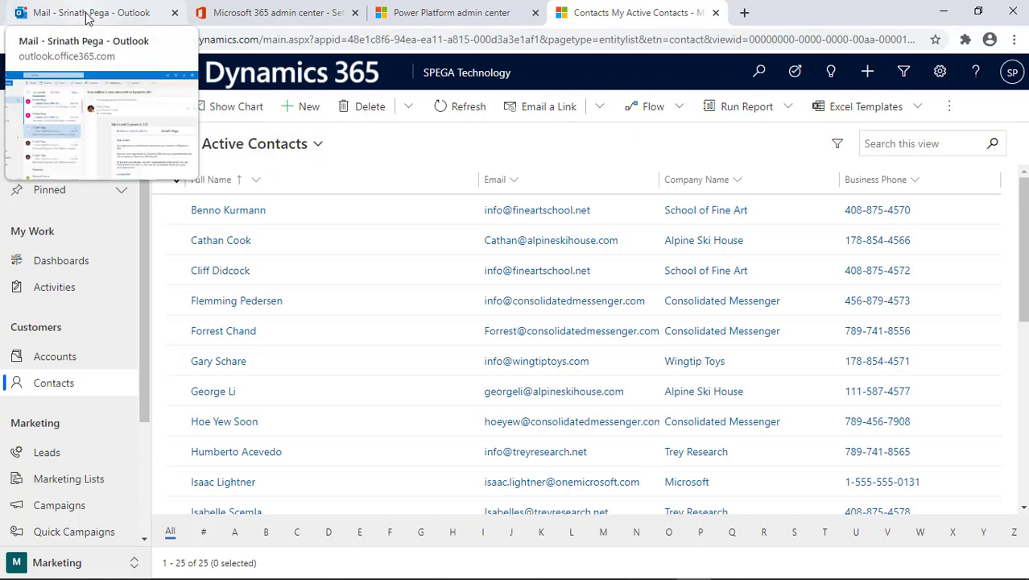
{"action": "left_click", "coordinate": [89, 15]}
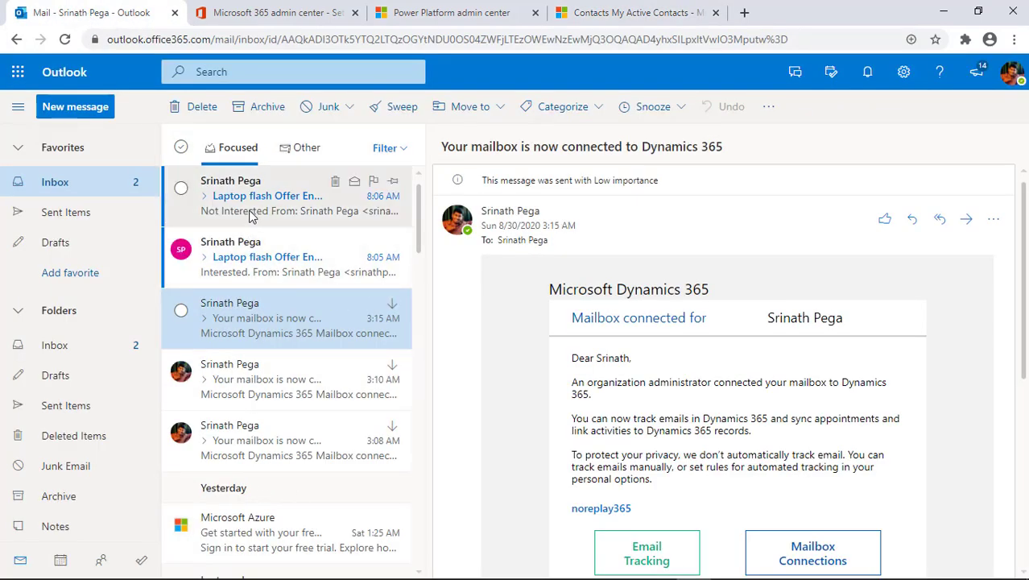
{"action": "left_click", "coordinate": [219, 205]}
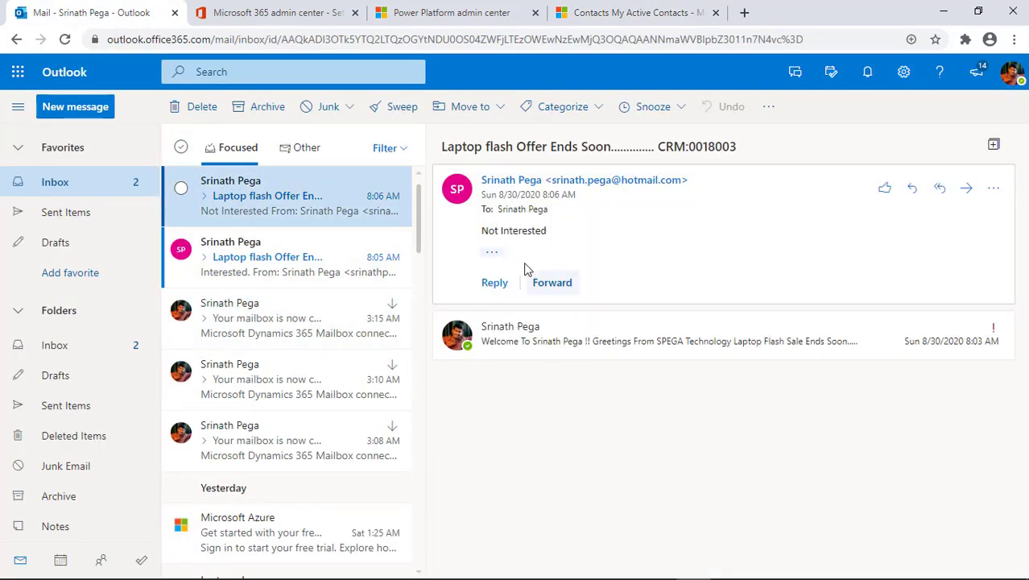
{"action": "left_click", "coordinate": [590, 352]}
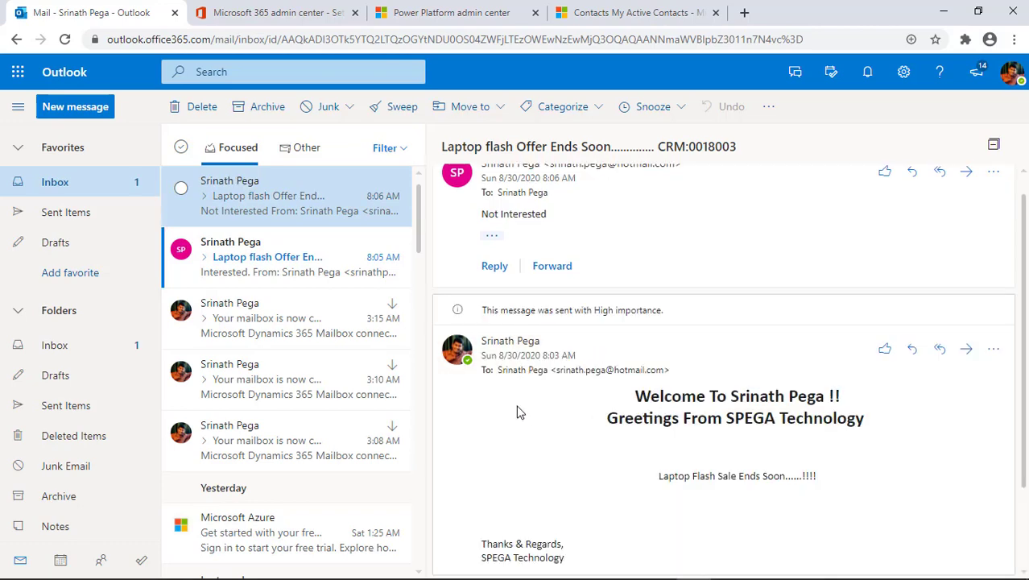
- Check the Interested reply with its original offer message, then return to Dynamics 365
{"action": "left_click", "coordinate": [284, 256]}
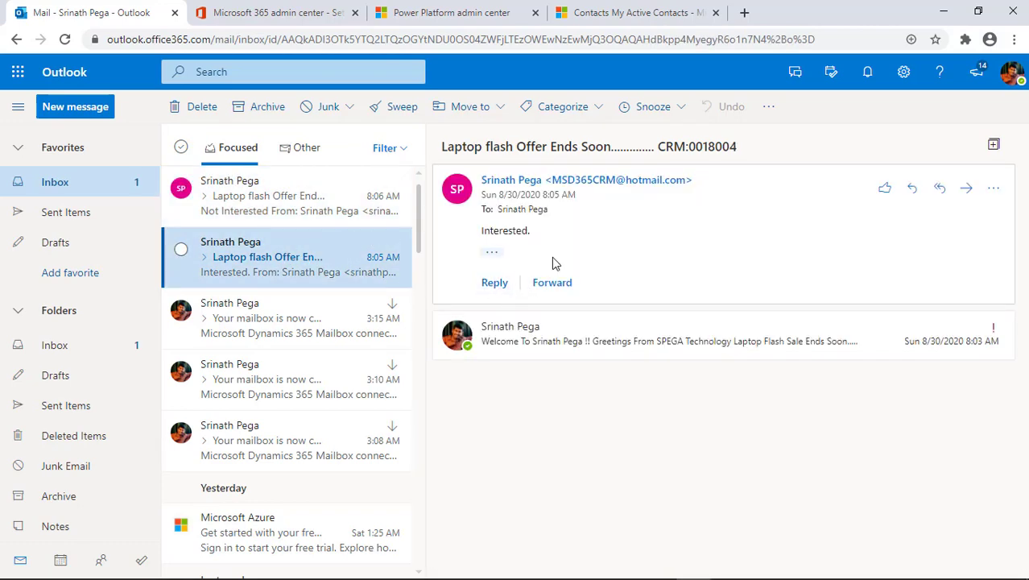
{"action": "left_click", "coordinate": [556, 358]}
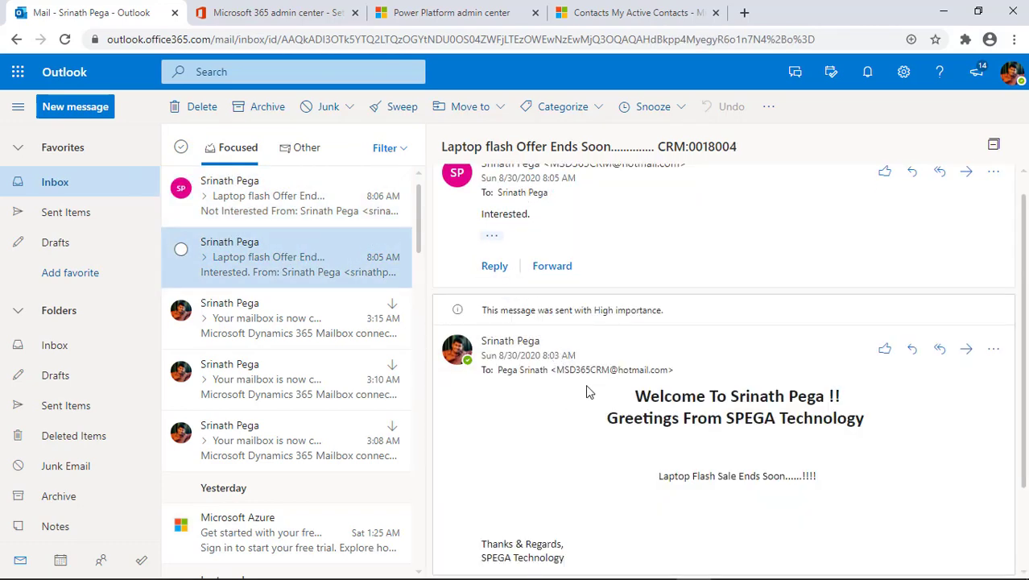
{"action": "left_click", "coordinate": [625, 12]}
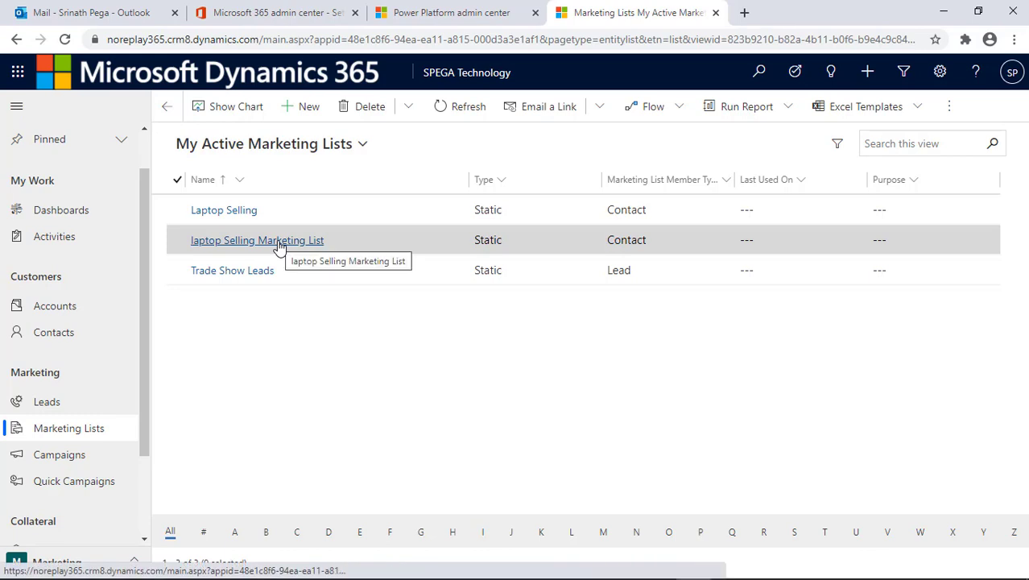
- Go from laptop Selling Marketing List to Laptop Selling Campaign's Details and refresh its Responses list
{"action": "left_click", "coordinate": [278, 246]}
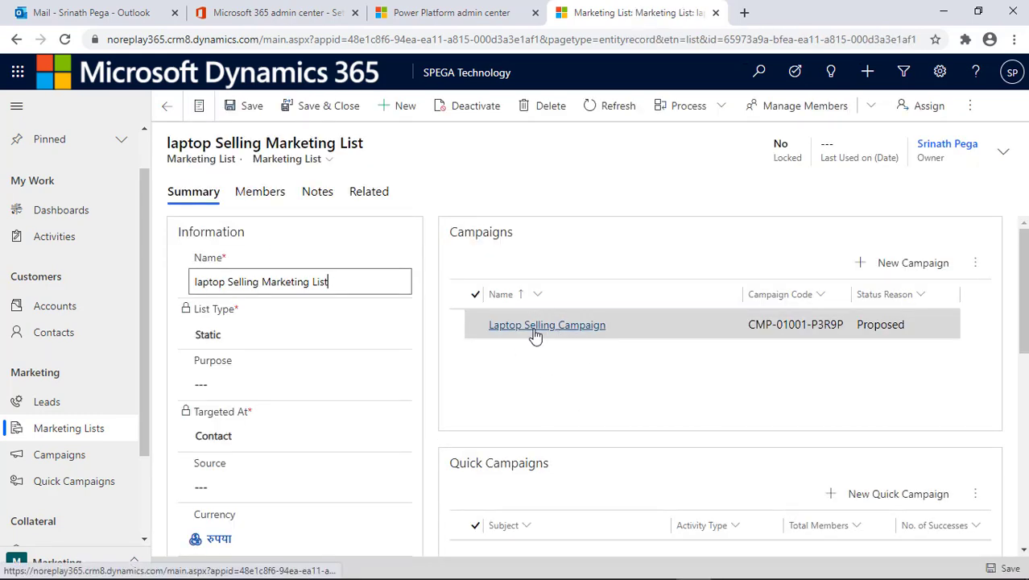
{"action": "left_click", "coordinate": [532, 330]}
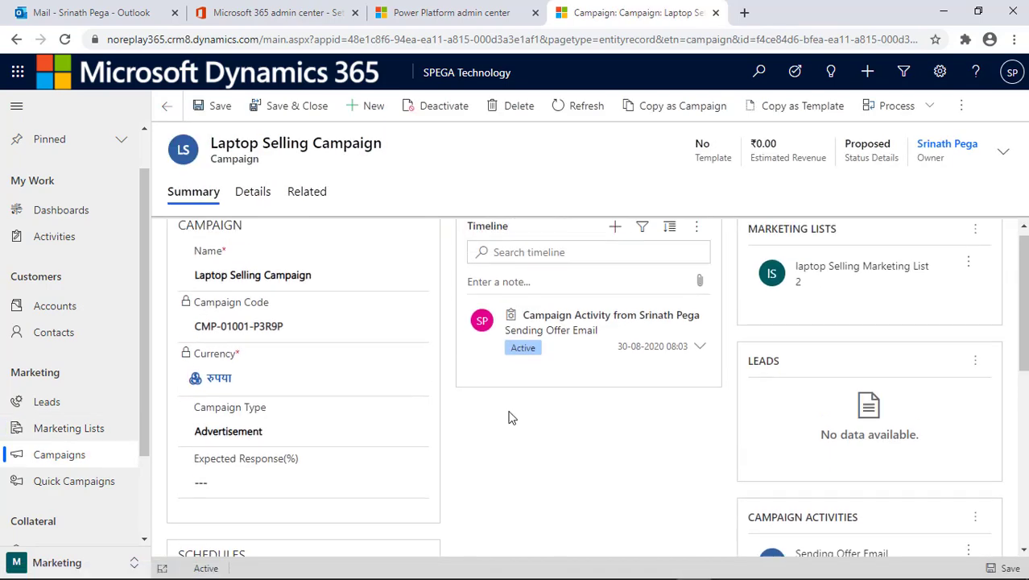
{"action": "left_click", "coordinate": [258, 199]}
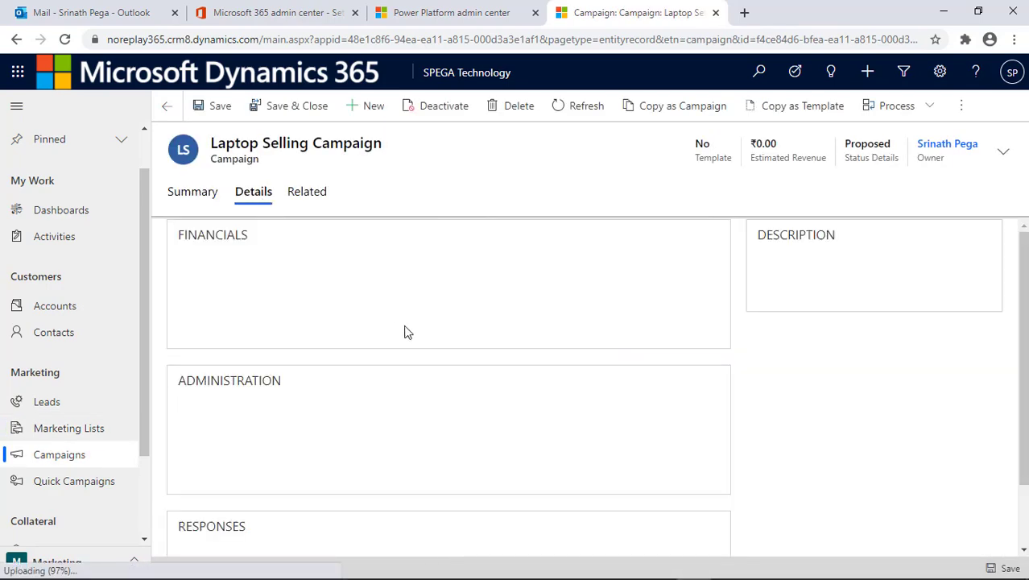
{"action": "scroll", "coordinate": [490, 451], "scroll_direction": "down", "scroll_amount": 3}
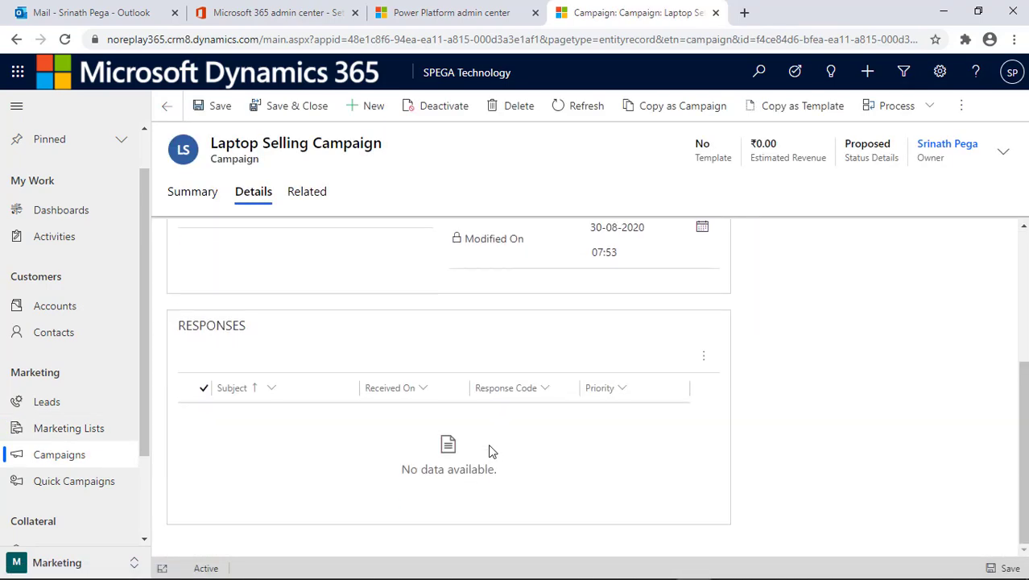
{"action": "left_click", "coordinate": [702, 364]}
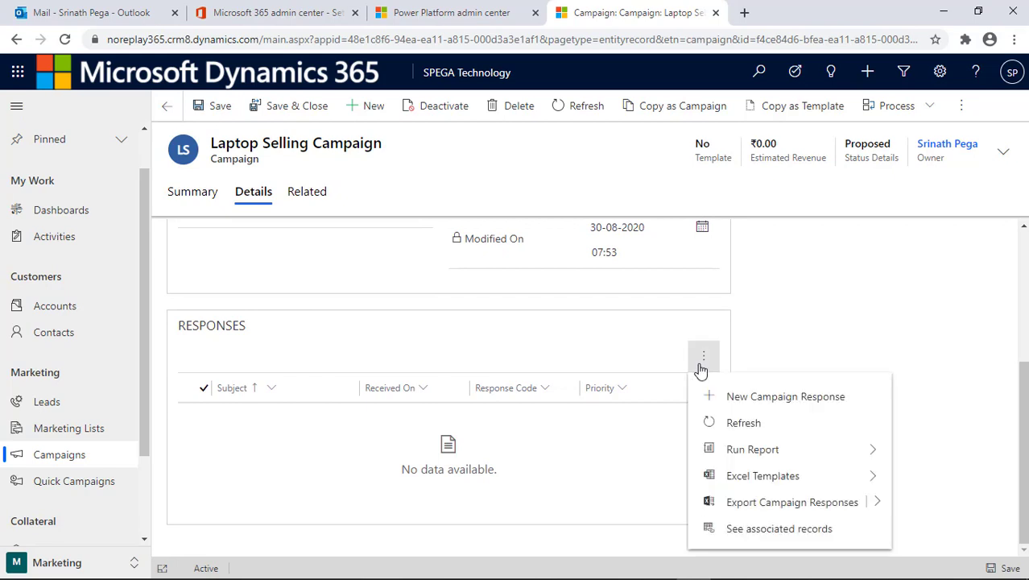
{"action": "left_click", "coordinate": [728, 423]}
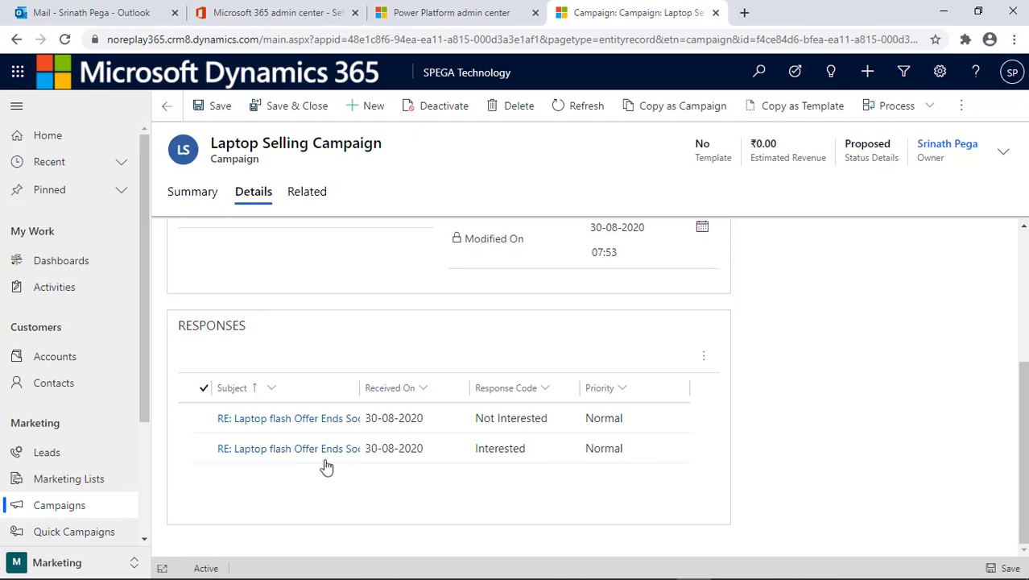
- Open the Interested response and review its customer, Email channel, campaign link and Open status
{"action": "left_click", "coordinate": [306, 448]}
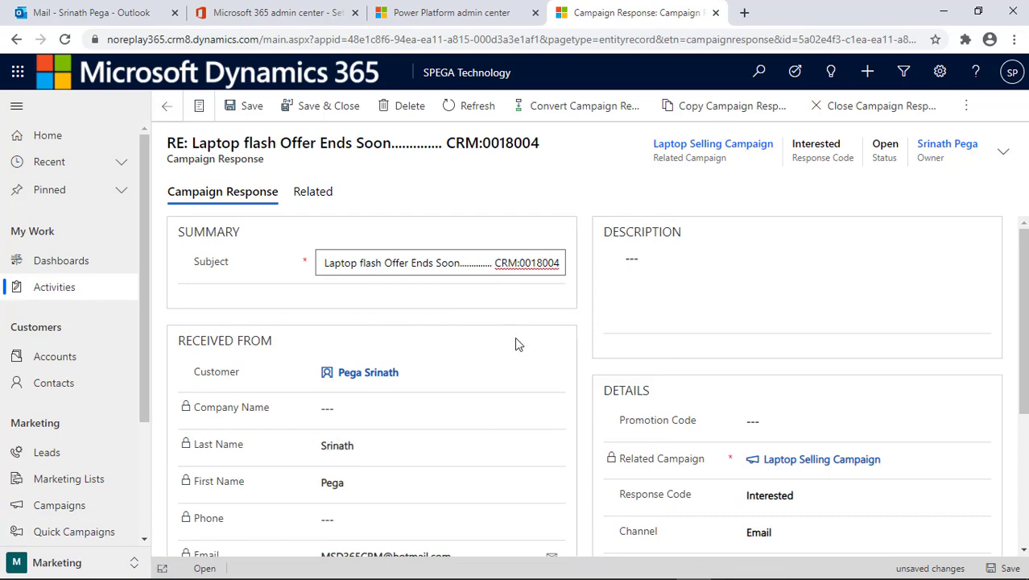
{"action": "scroll", "coordinate": [468, 471], "scroll_direction": "down", "scroll_amount": 2}
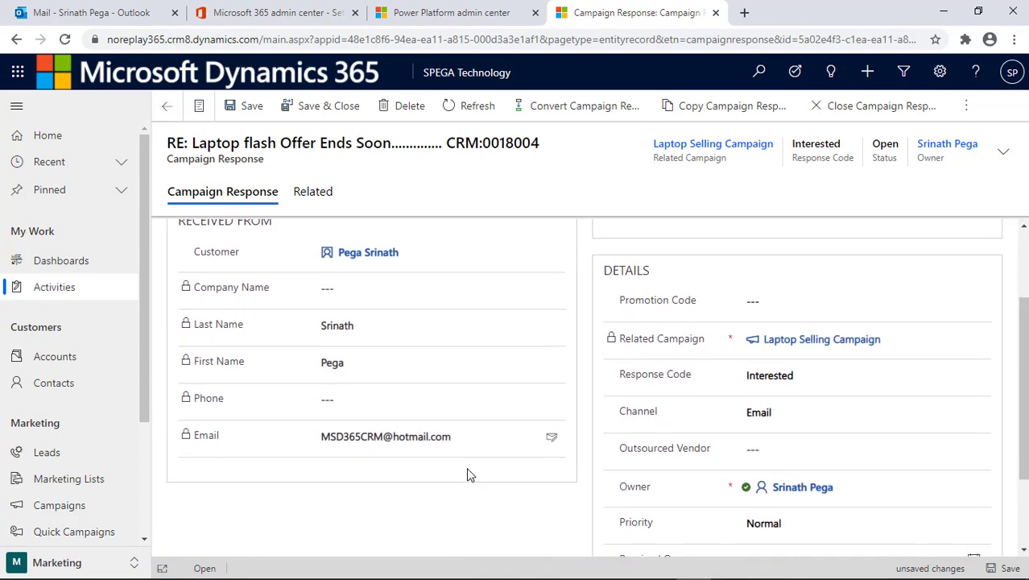
{"action": "scroll", "coordinate": [467, 470], "scroll_direction": "down", "scroll_amount": 2}
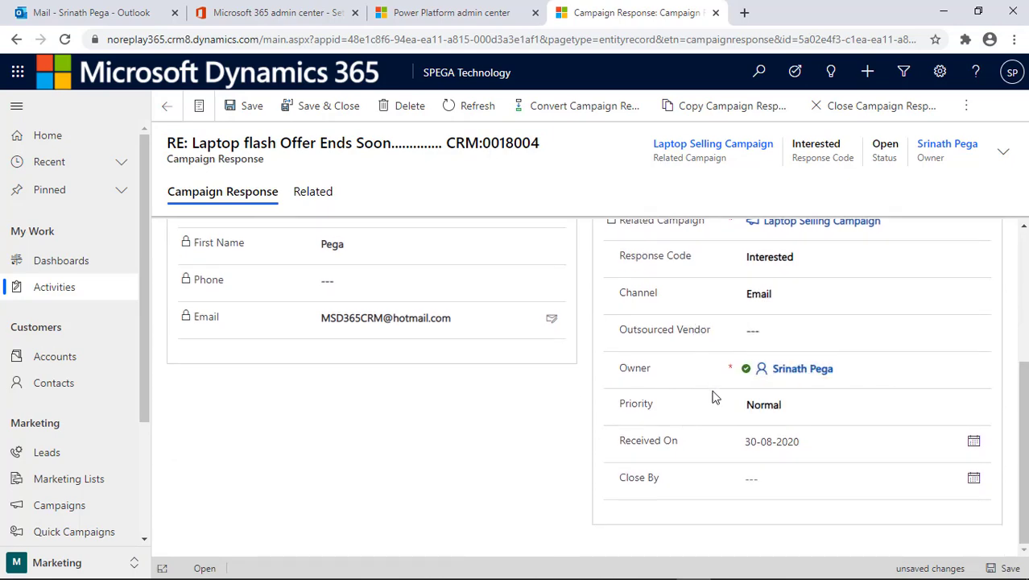
{"action": "scroll", "coordinate": [671, 370], "scroll_direction": "up", "scroll_amount": 5}
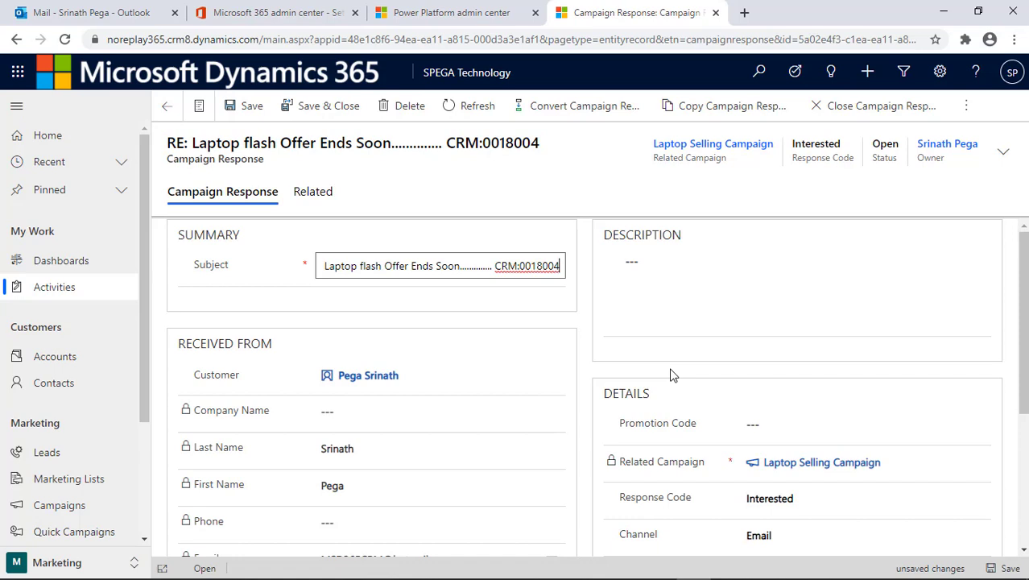
{"action": "left_click", "coordinate": [567, 187]}
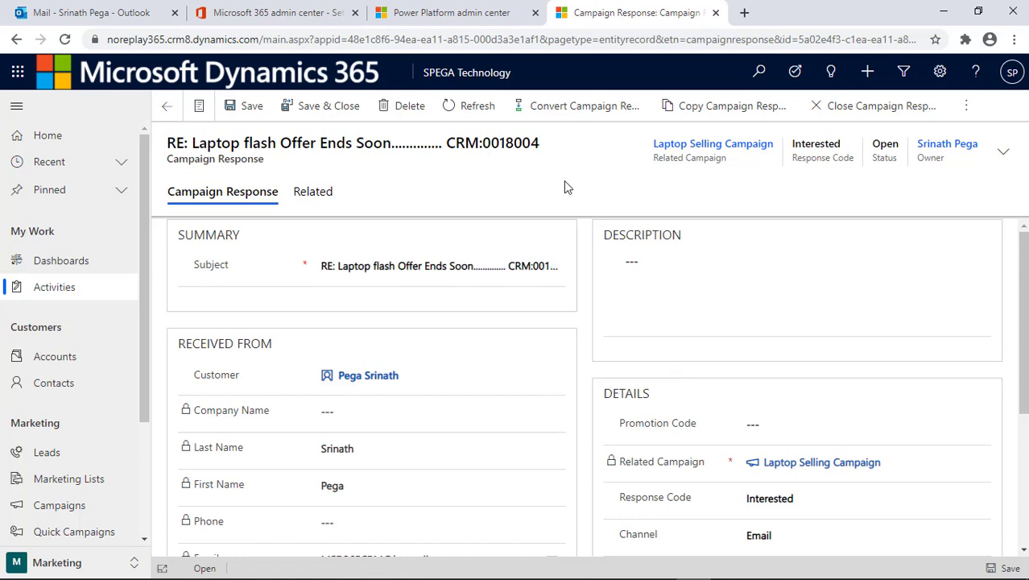